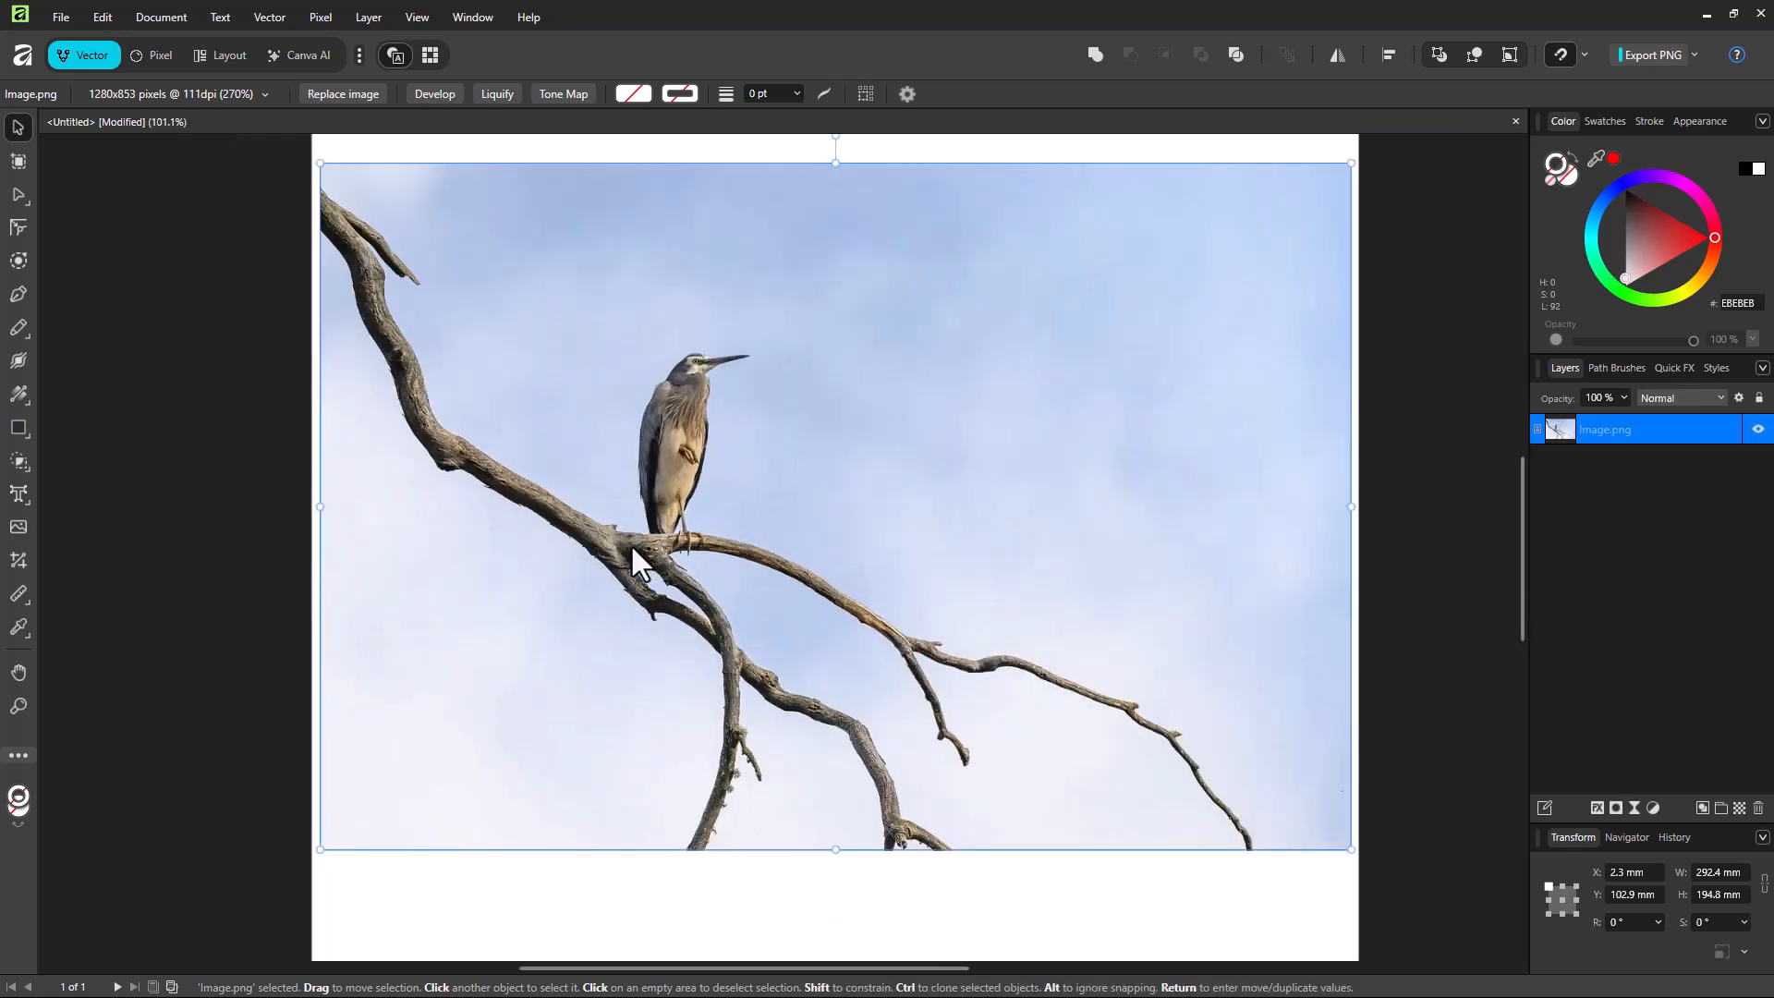
Switch to the Pixel workspace and enable the Segmentation machine learning model required by the Object Selection Tool
left_click(303, 424)
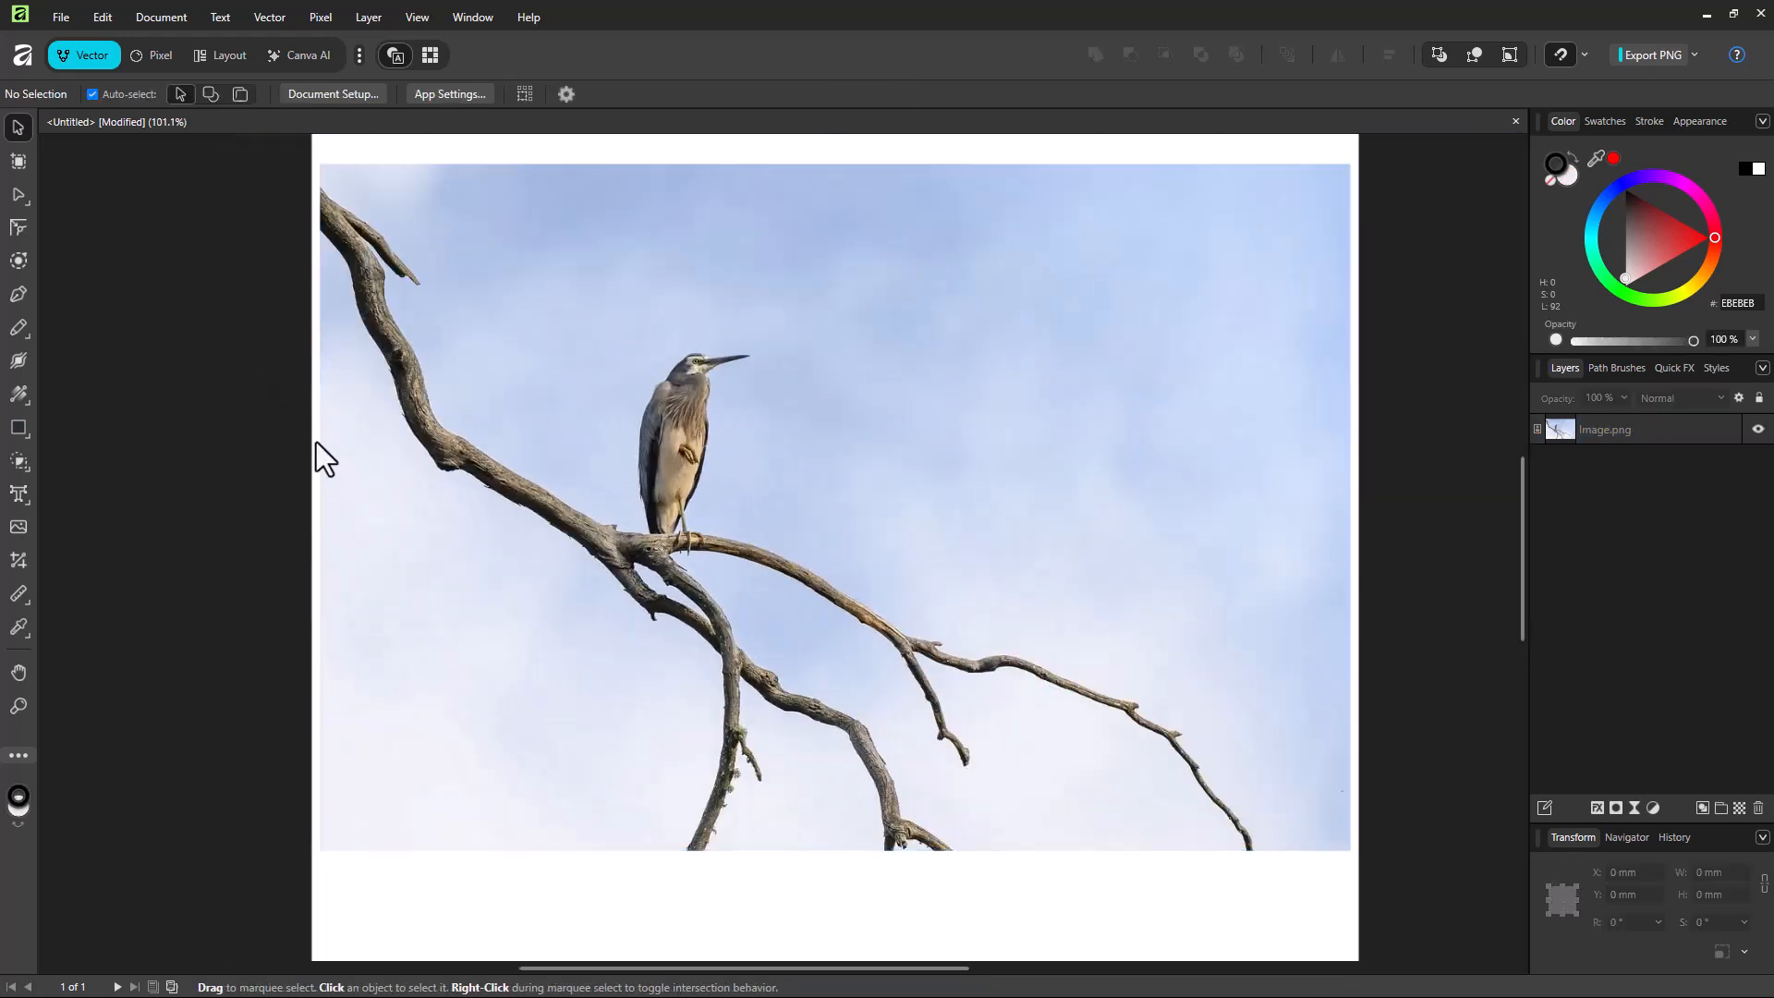
left_click(148, 48)
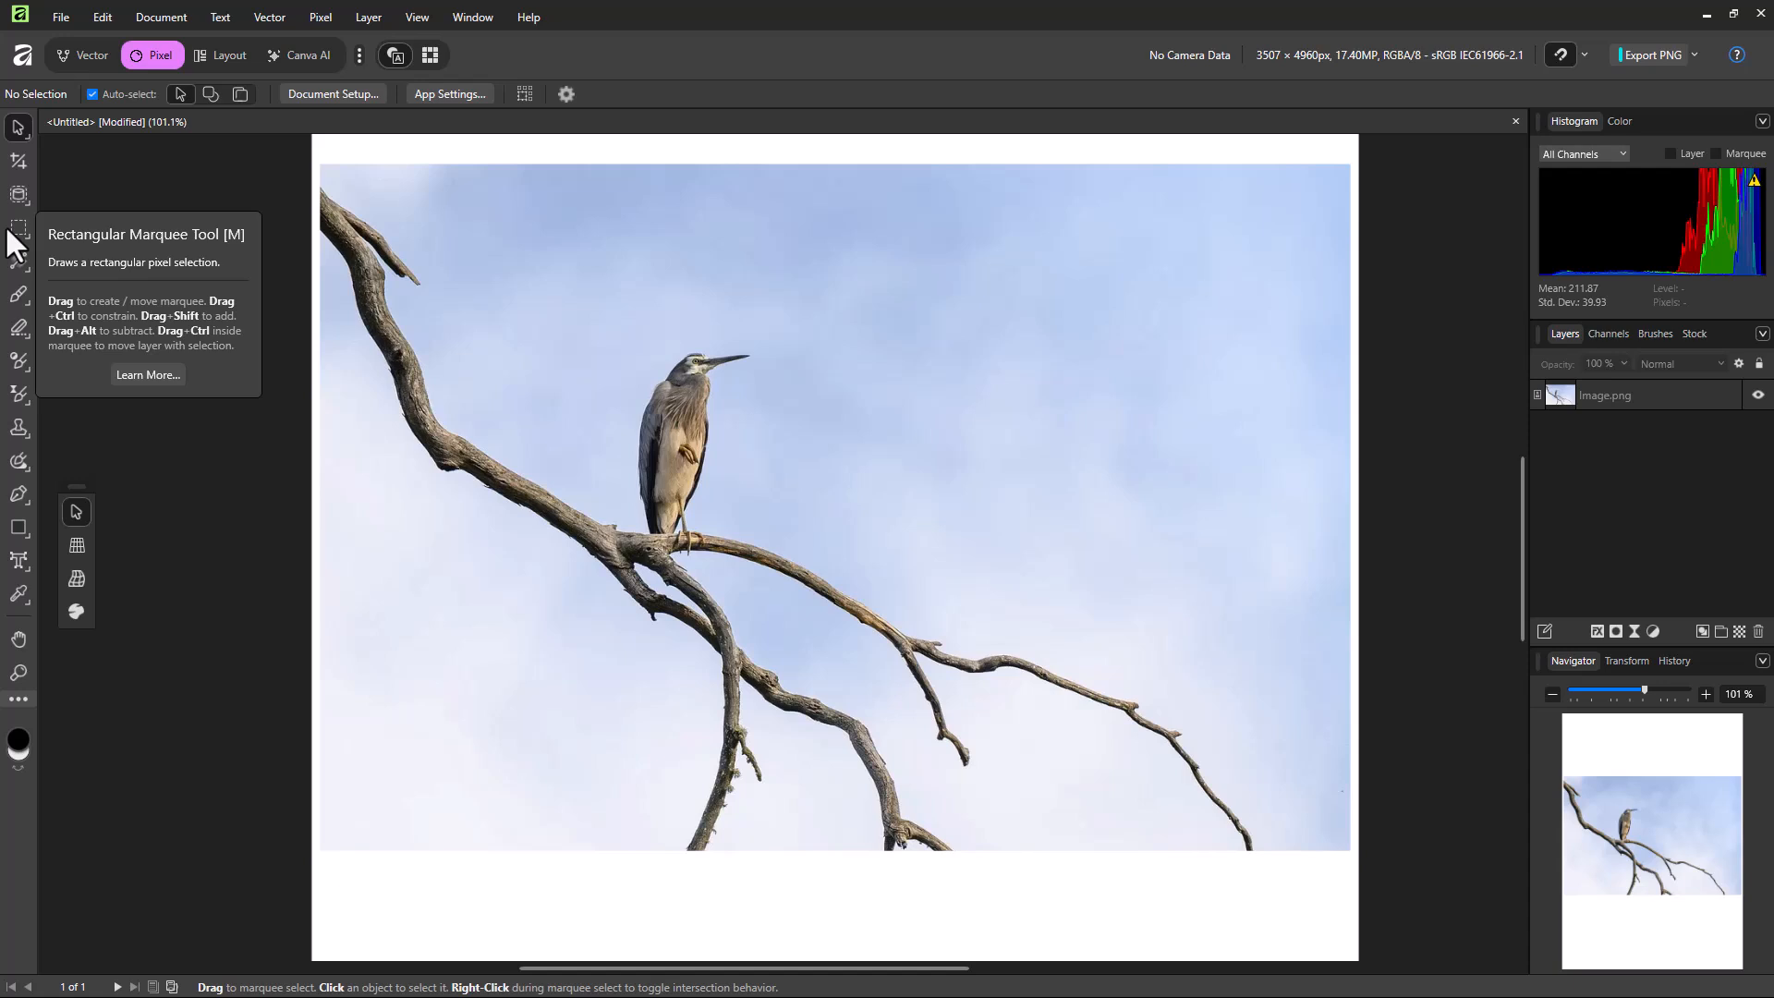
left_click(15, 193)
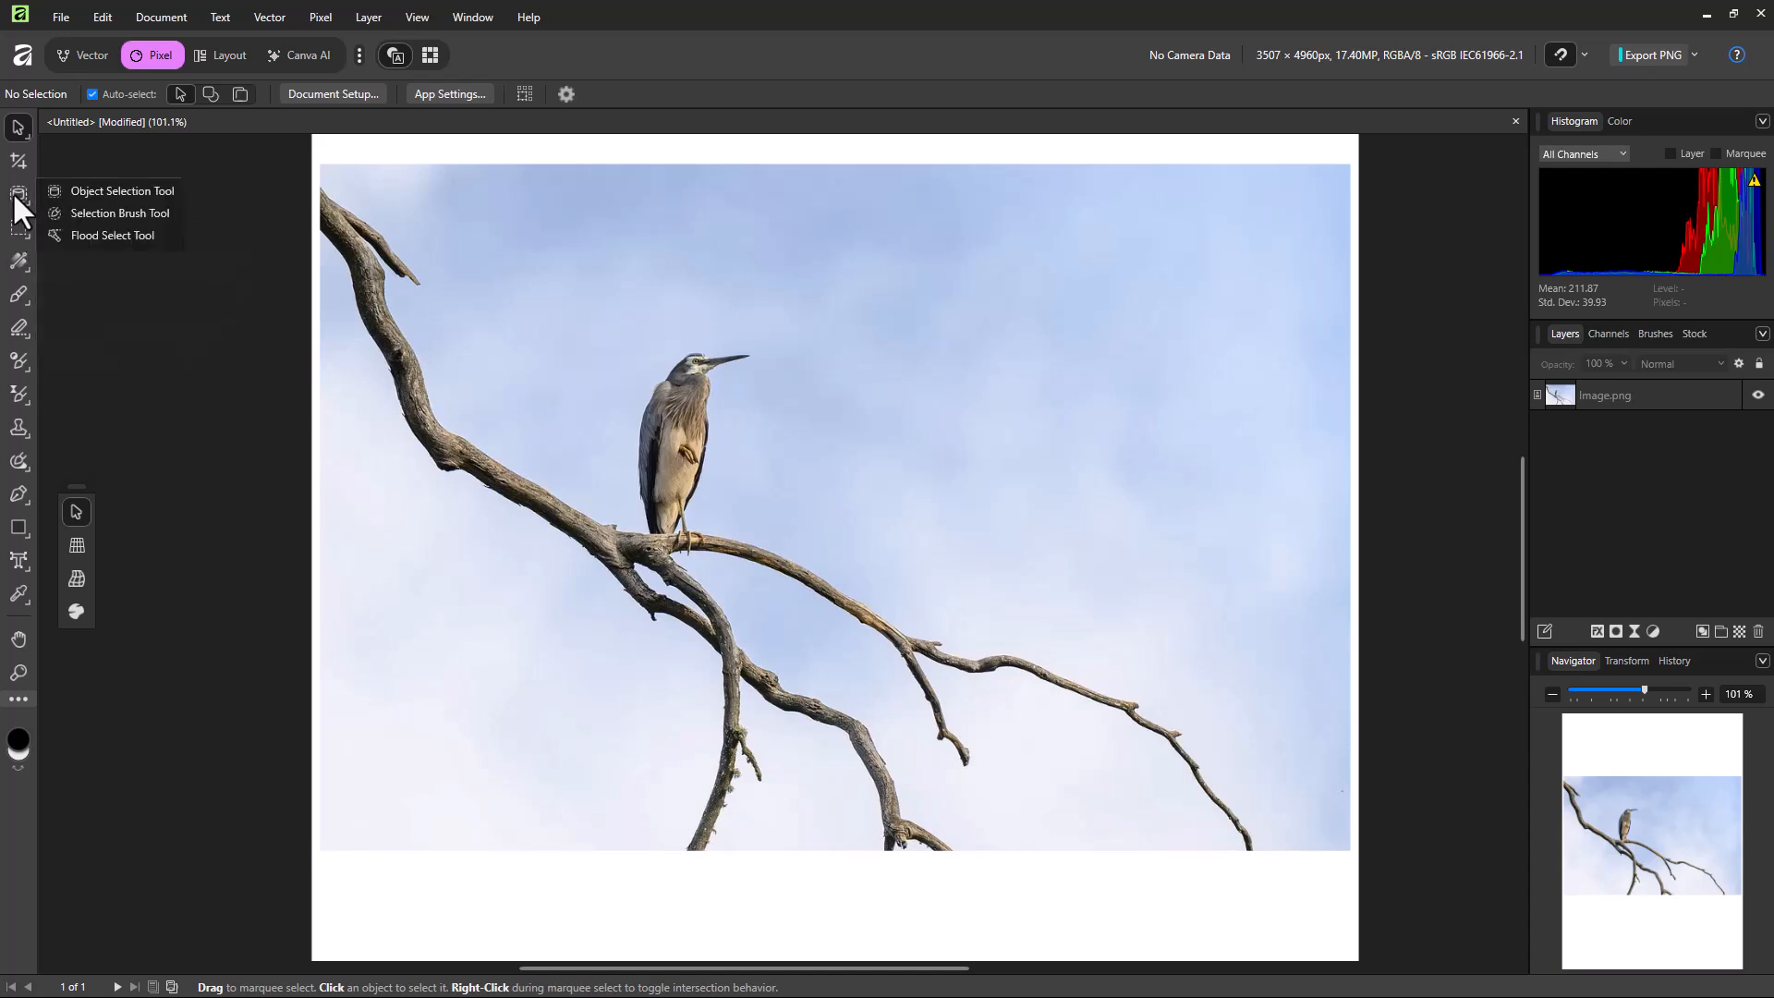
left_click(70, 190)
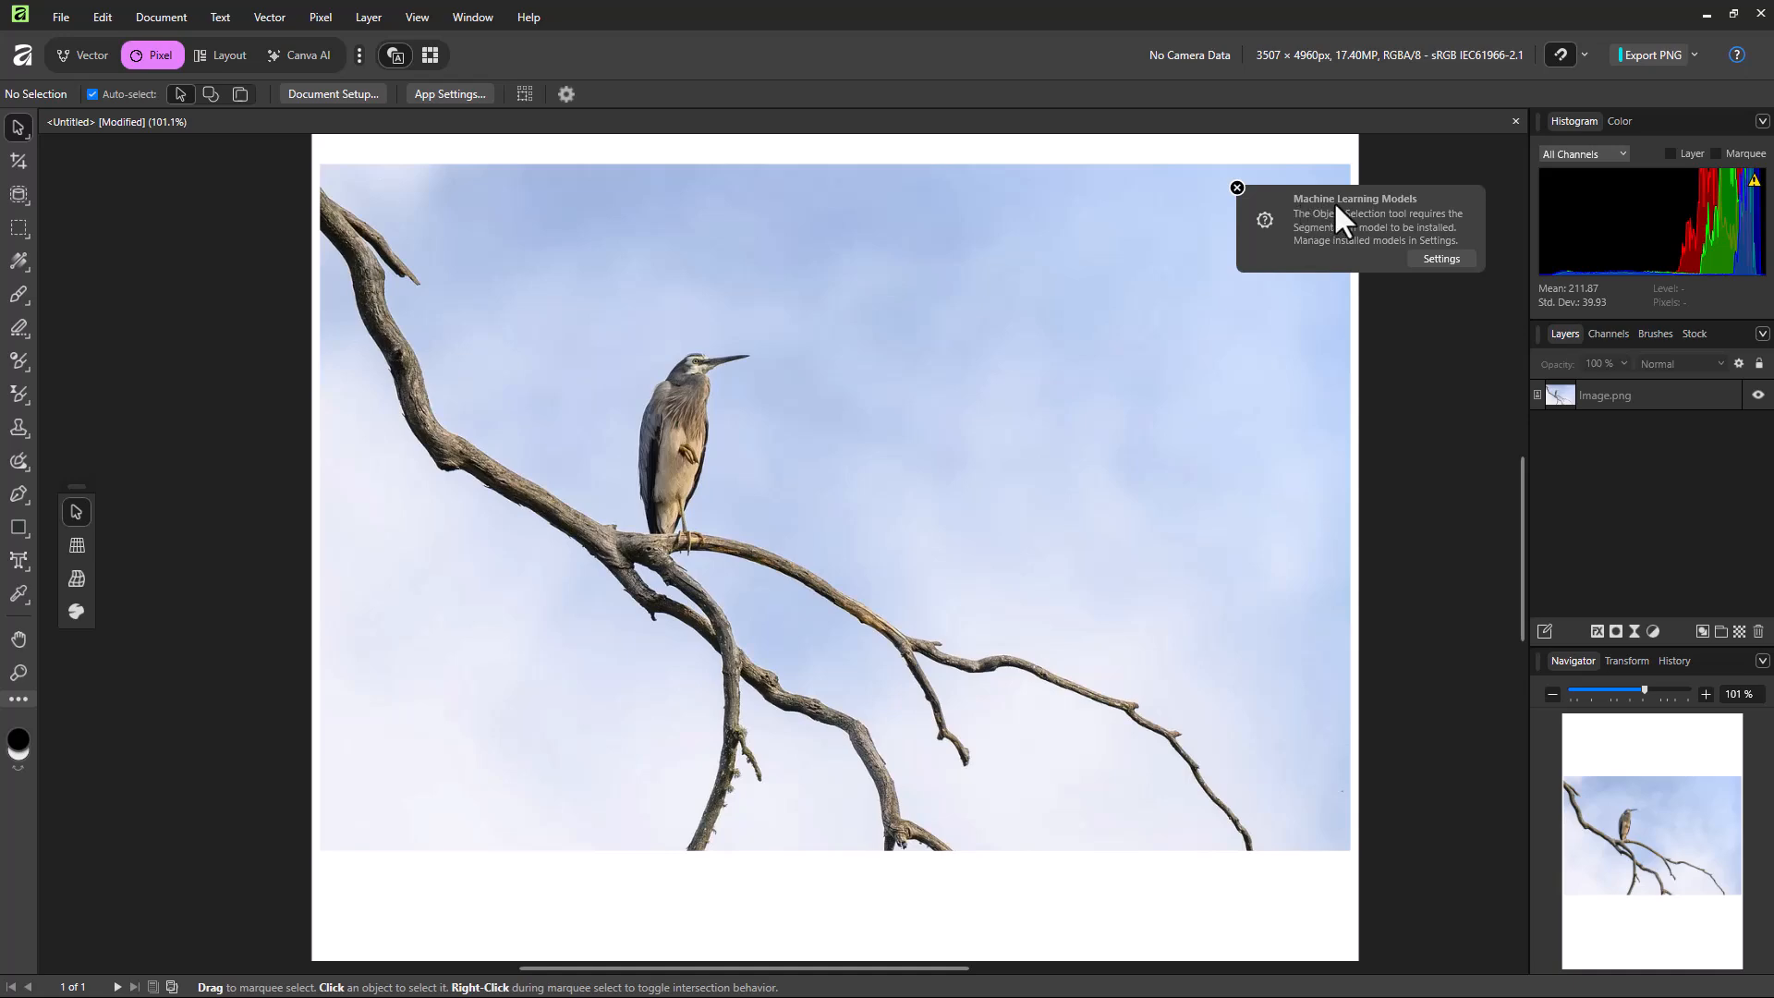
left_click(1439, 259)
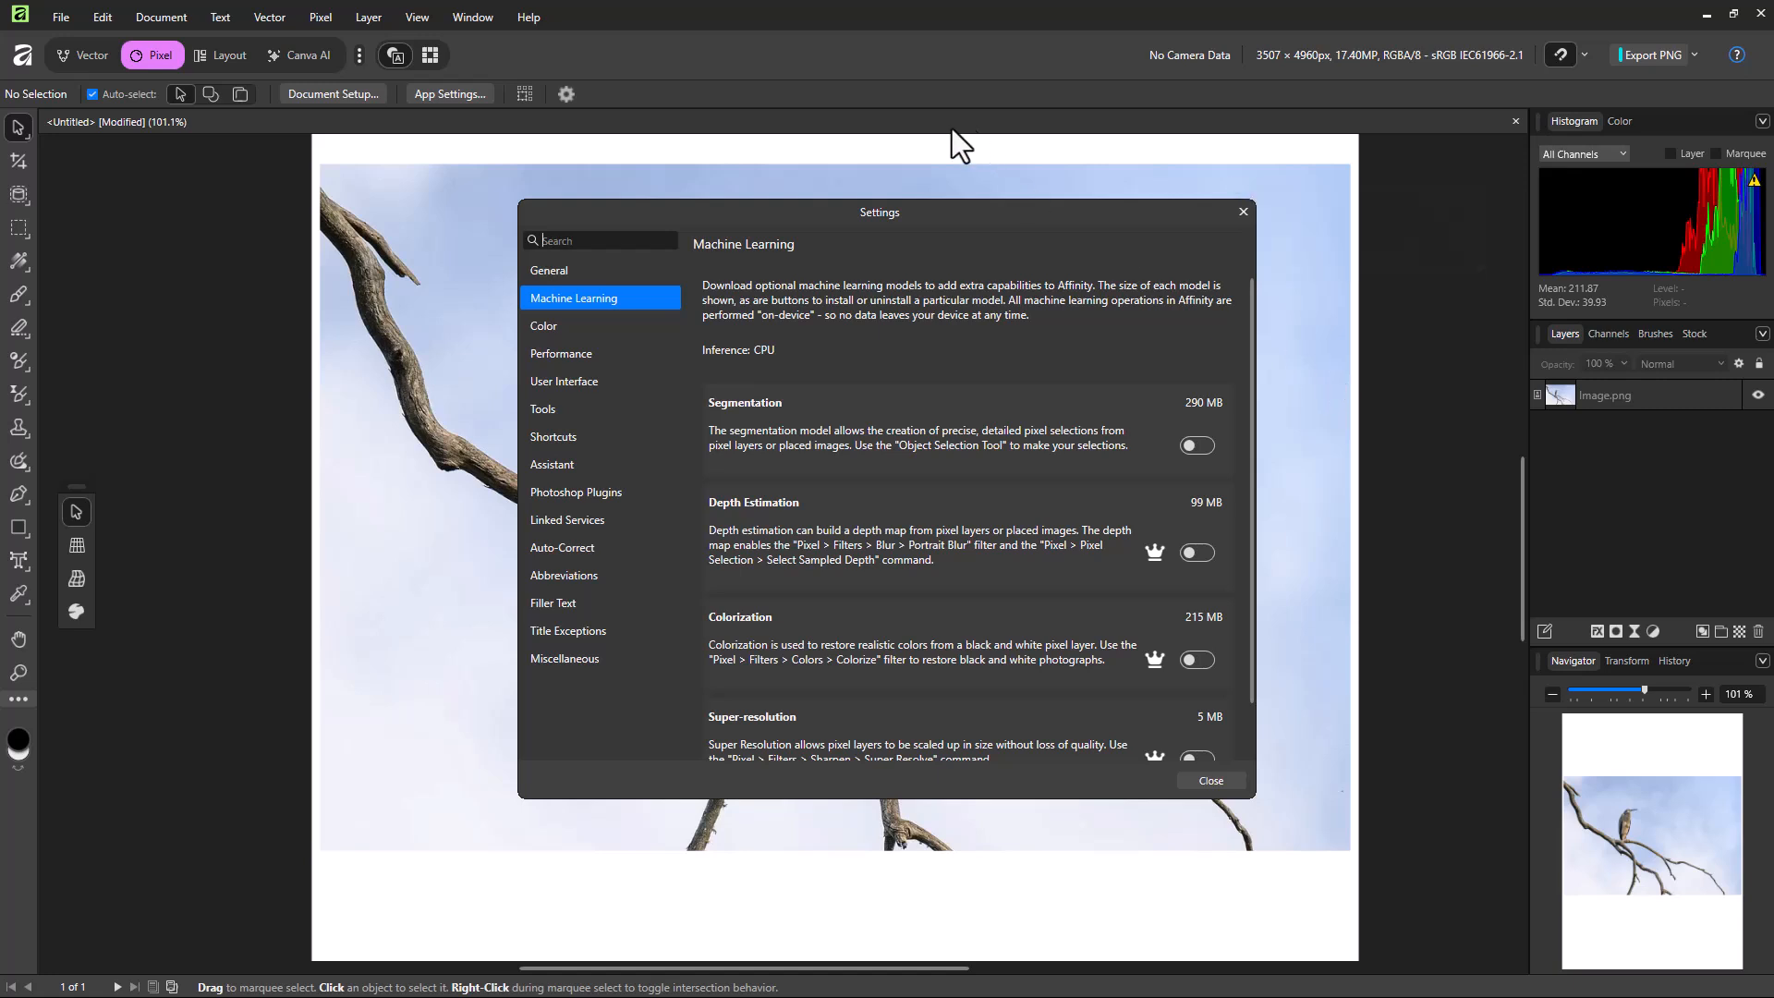
left_click(1196, 443)
left_click(1235, 216)
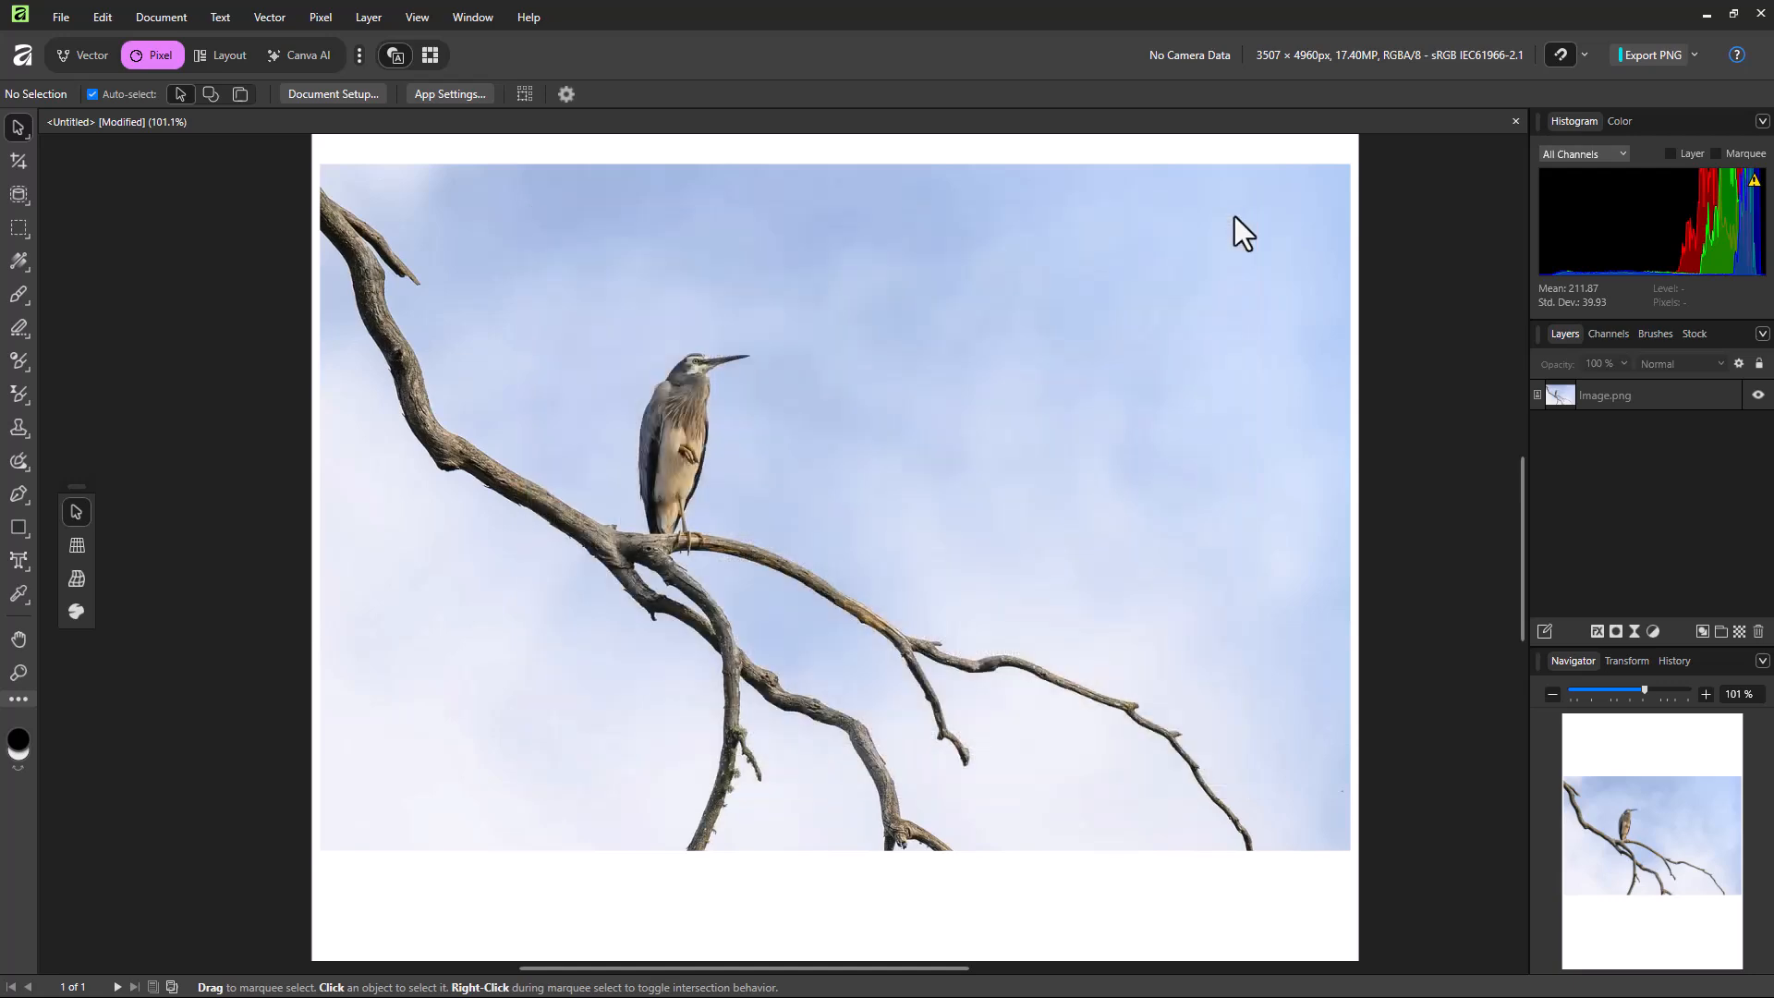
Try to select the heron on the placed Image.png layer with the Object Selection Tool
left_click(18, 194)
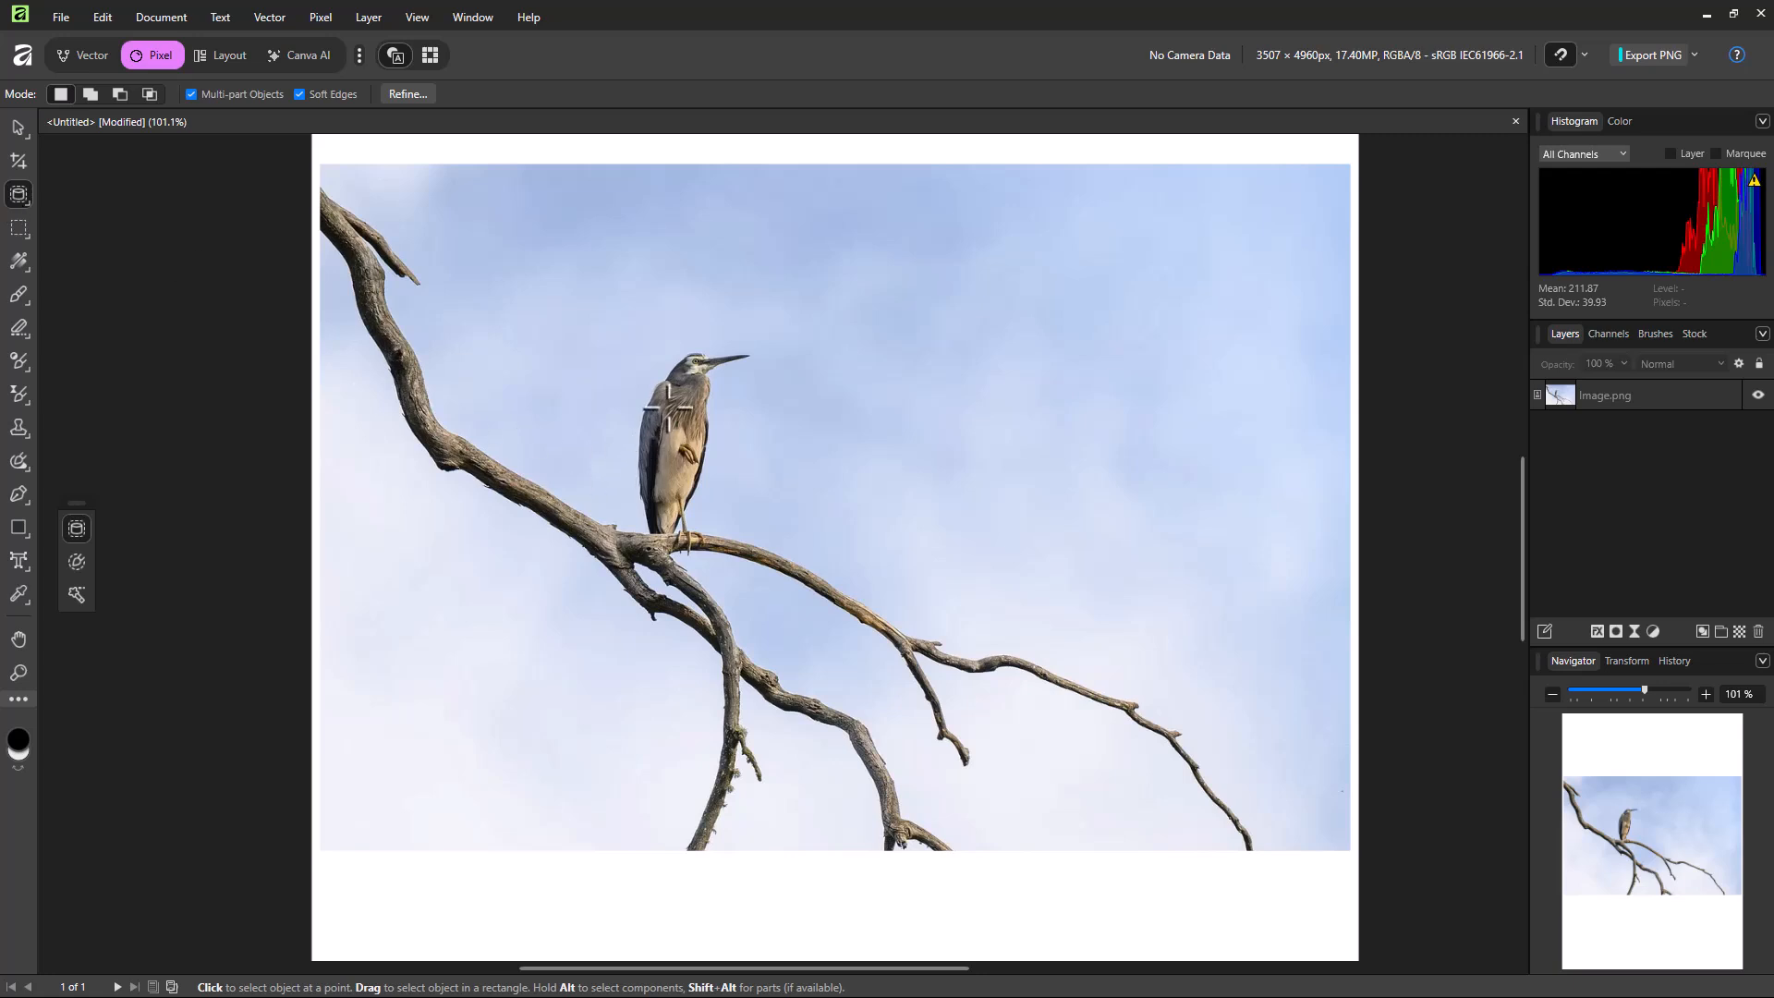
left_click_drag(629, 317, 837, 660)
left_click(19, 196)
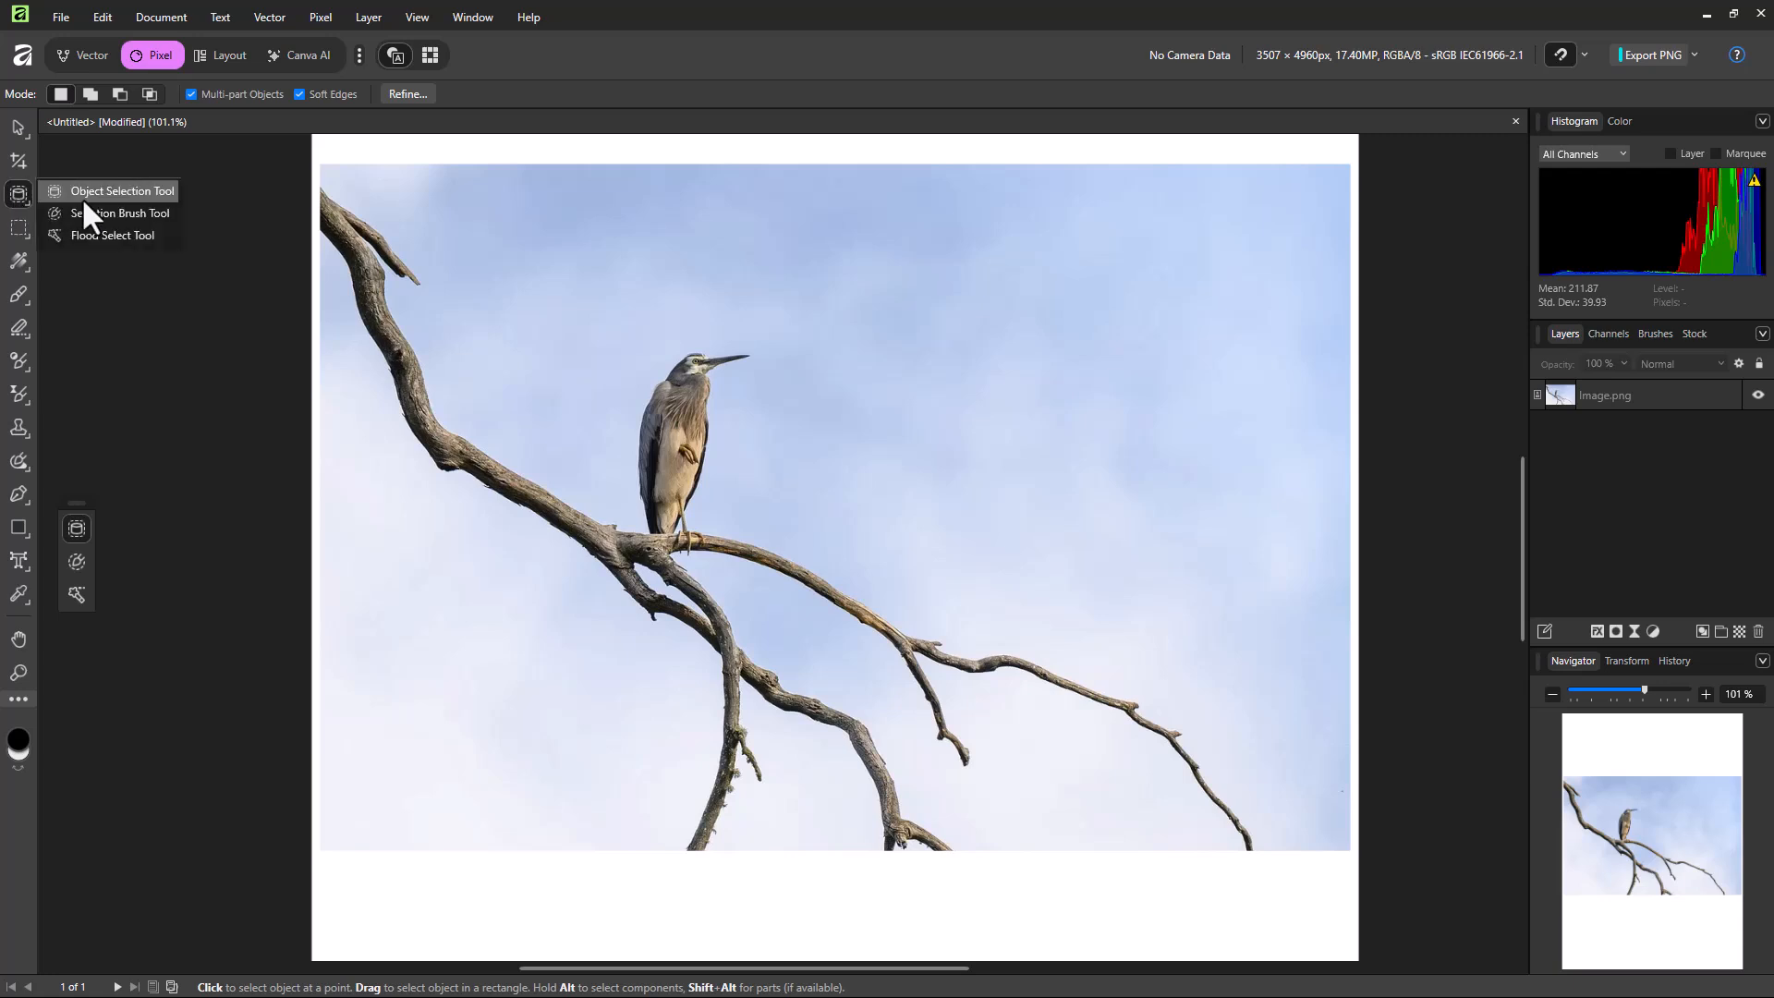
left_click(141, 196)
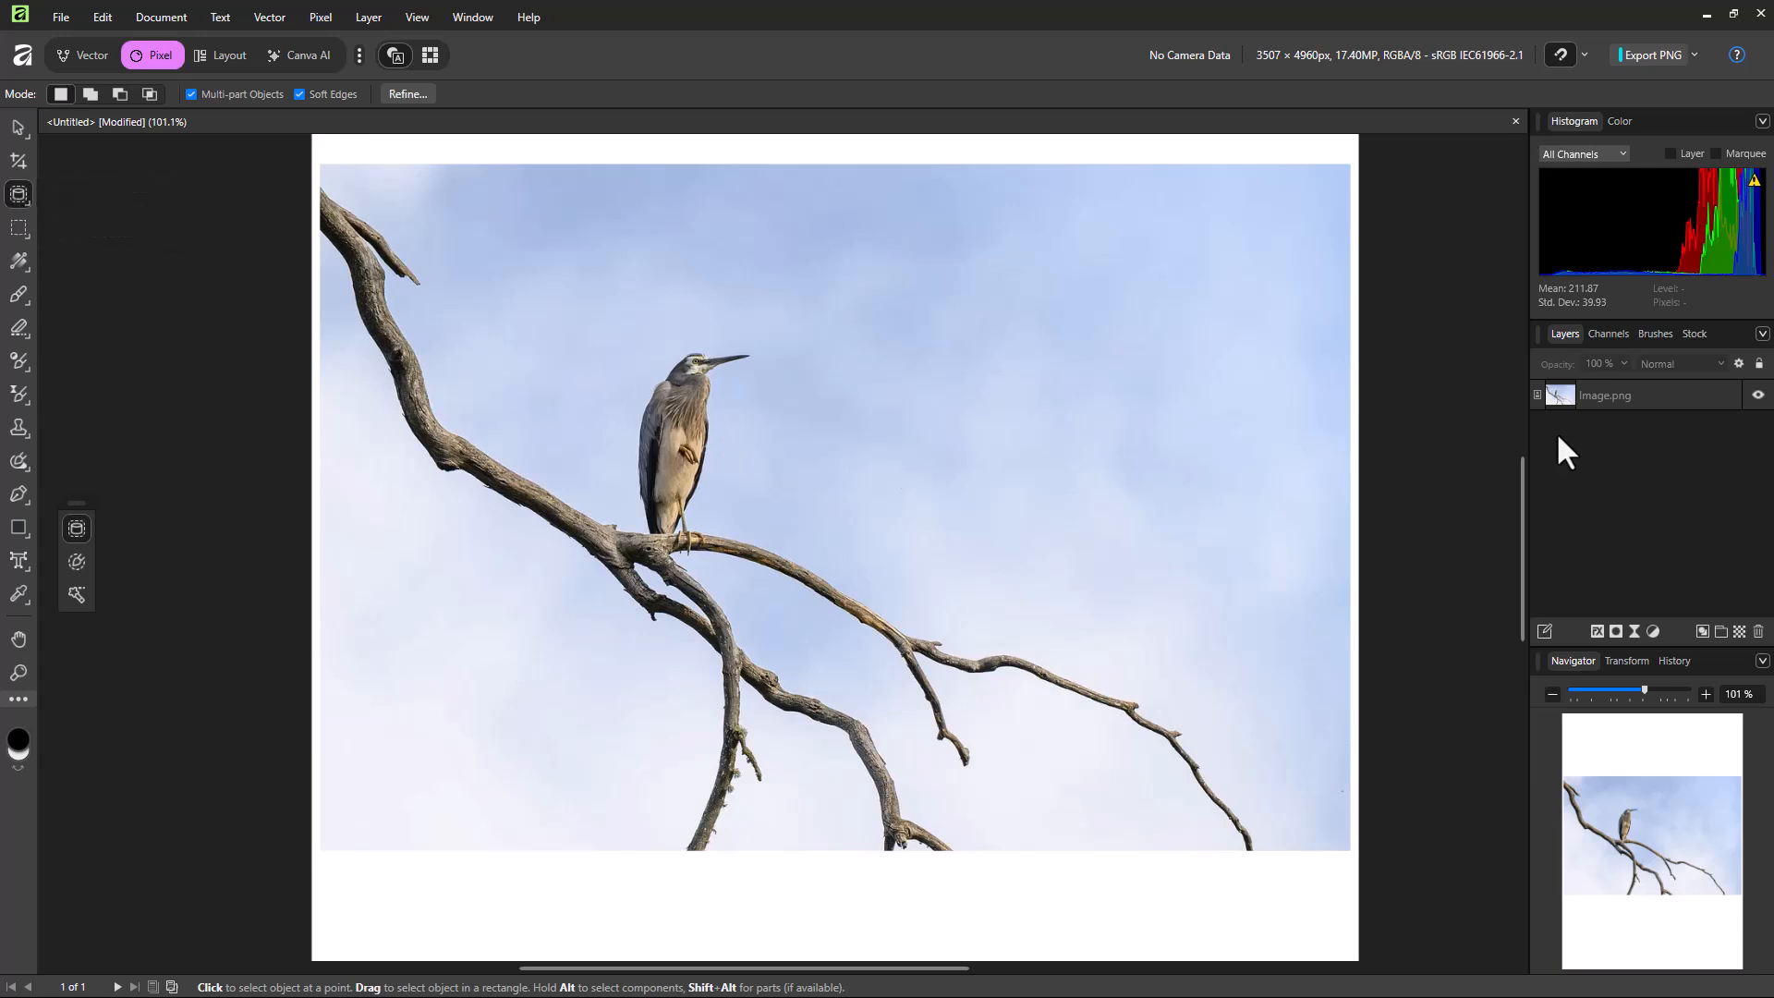
left_click(1607, 397)
left_click_drag(554, 312, 830, 612)
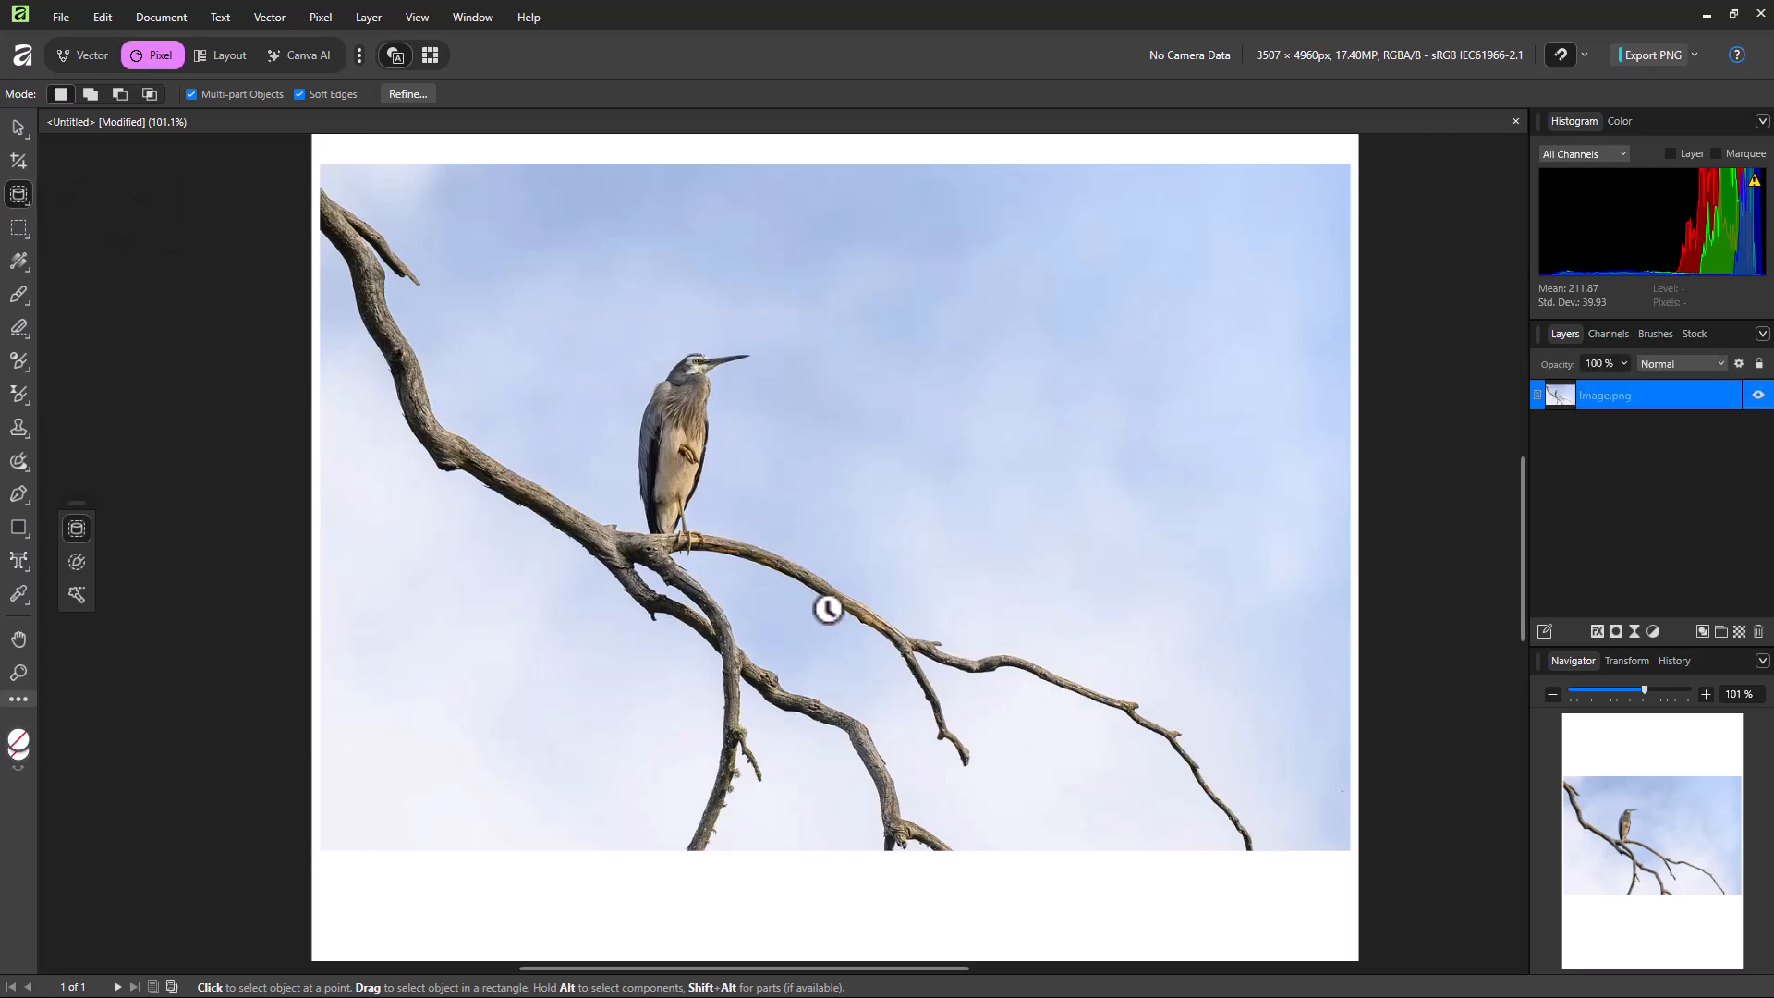
Rasterize the Image.png layer and select the heron with the branches beneath it using the Object Selection Tool
right_click(1579, 413)
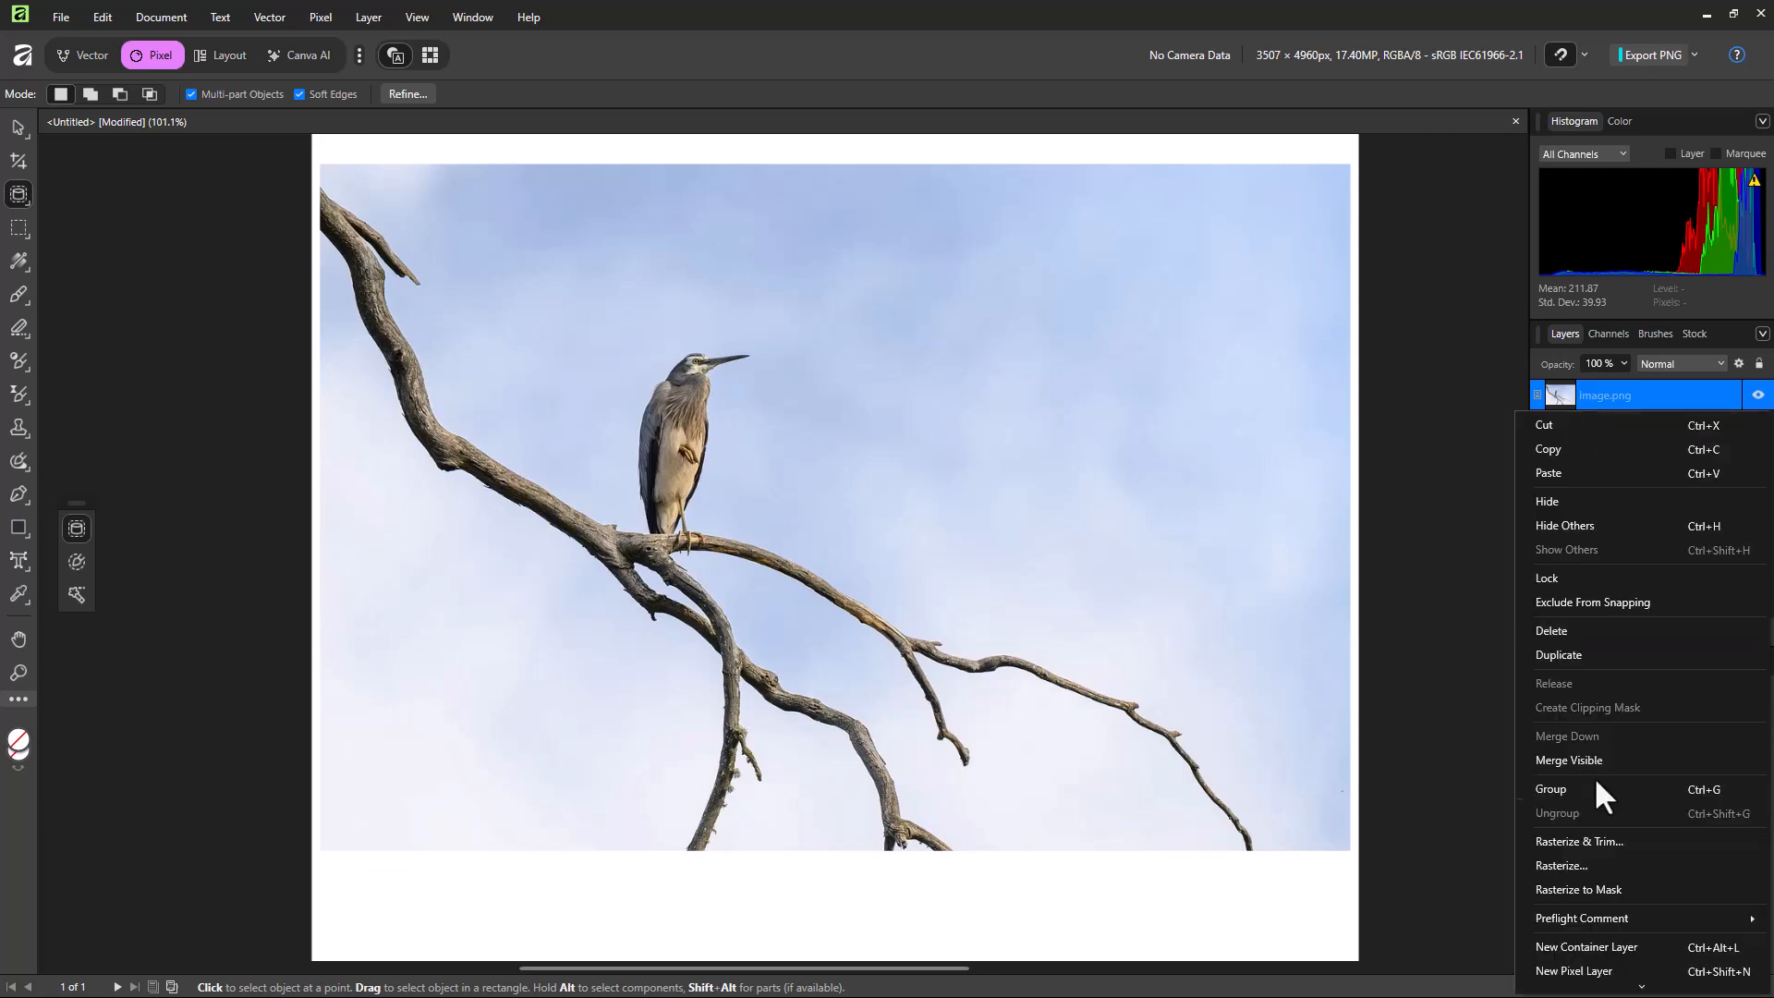
left_click(1578, 867)
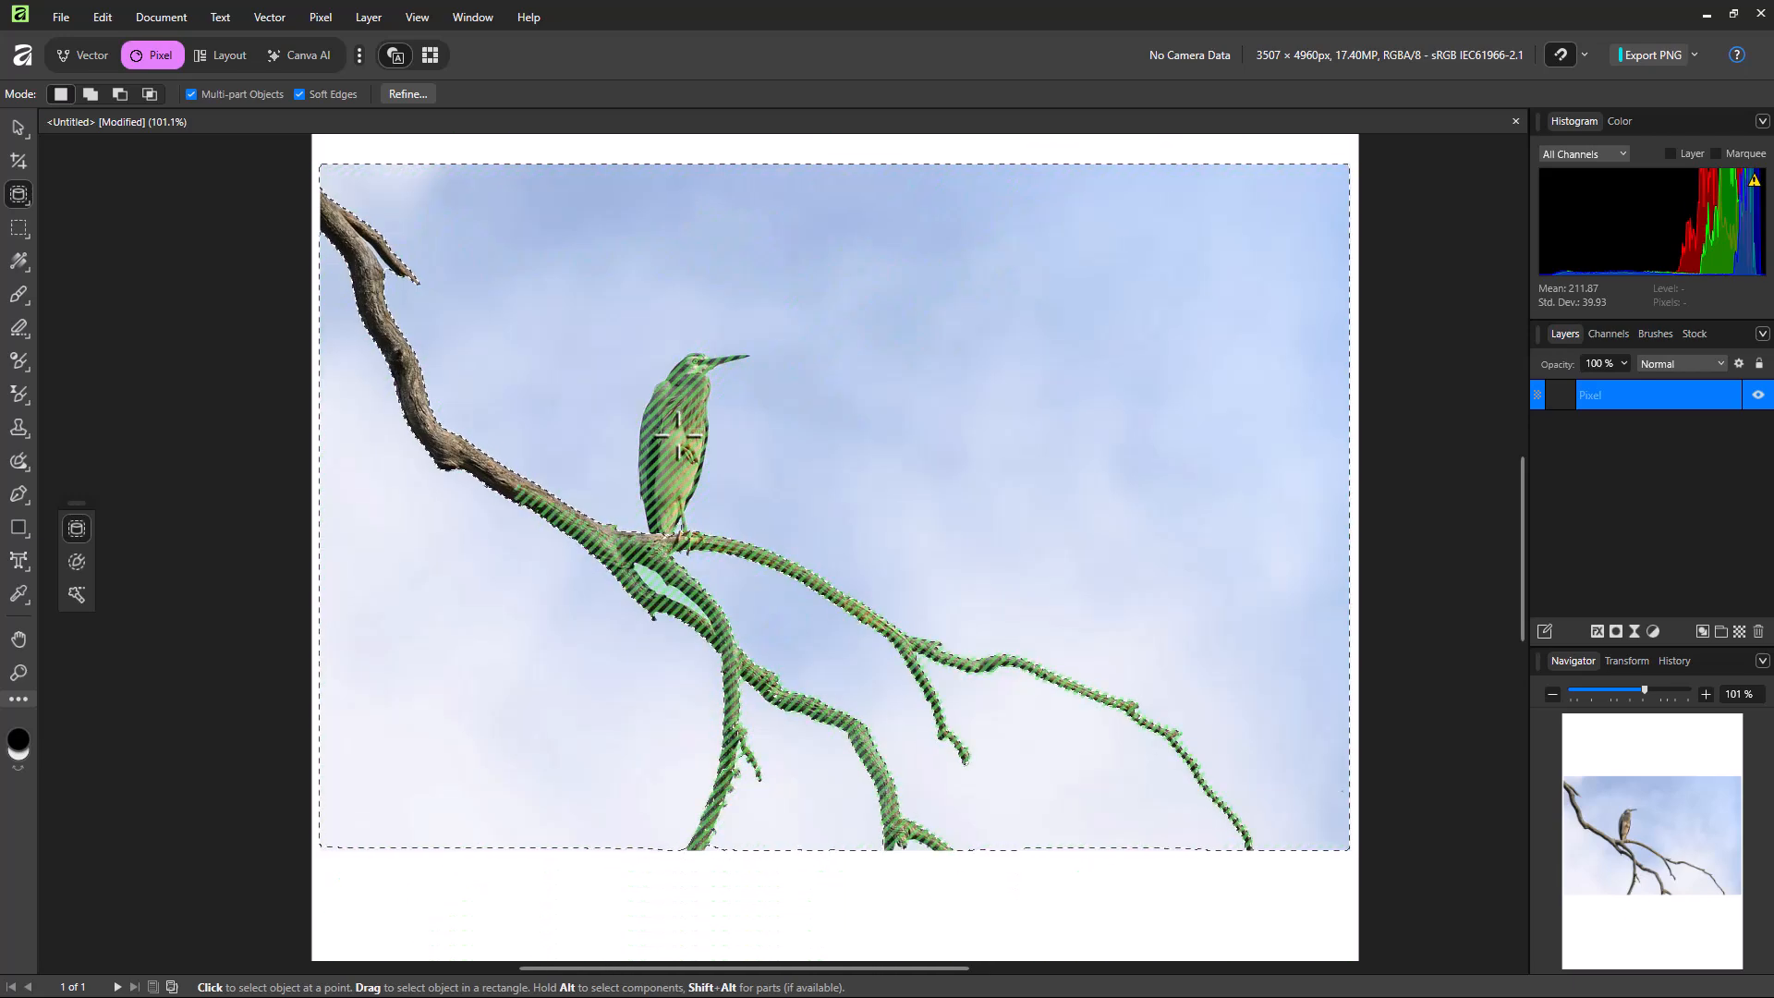
left_click_drag(602, 335, 779, 554)
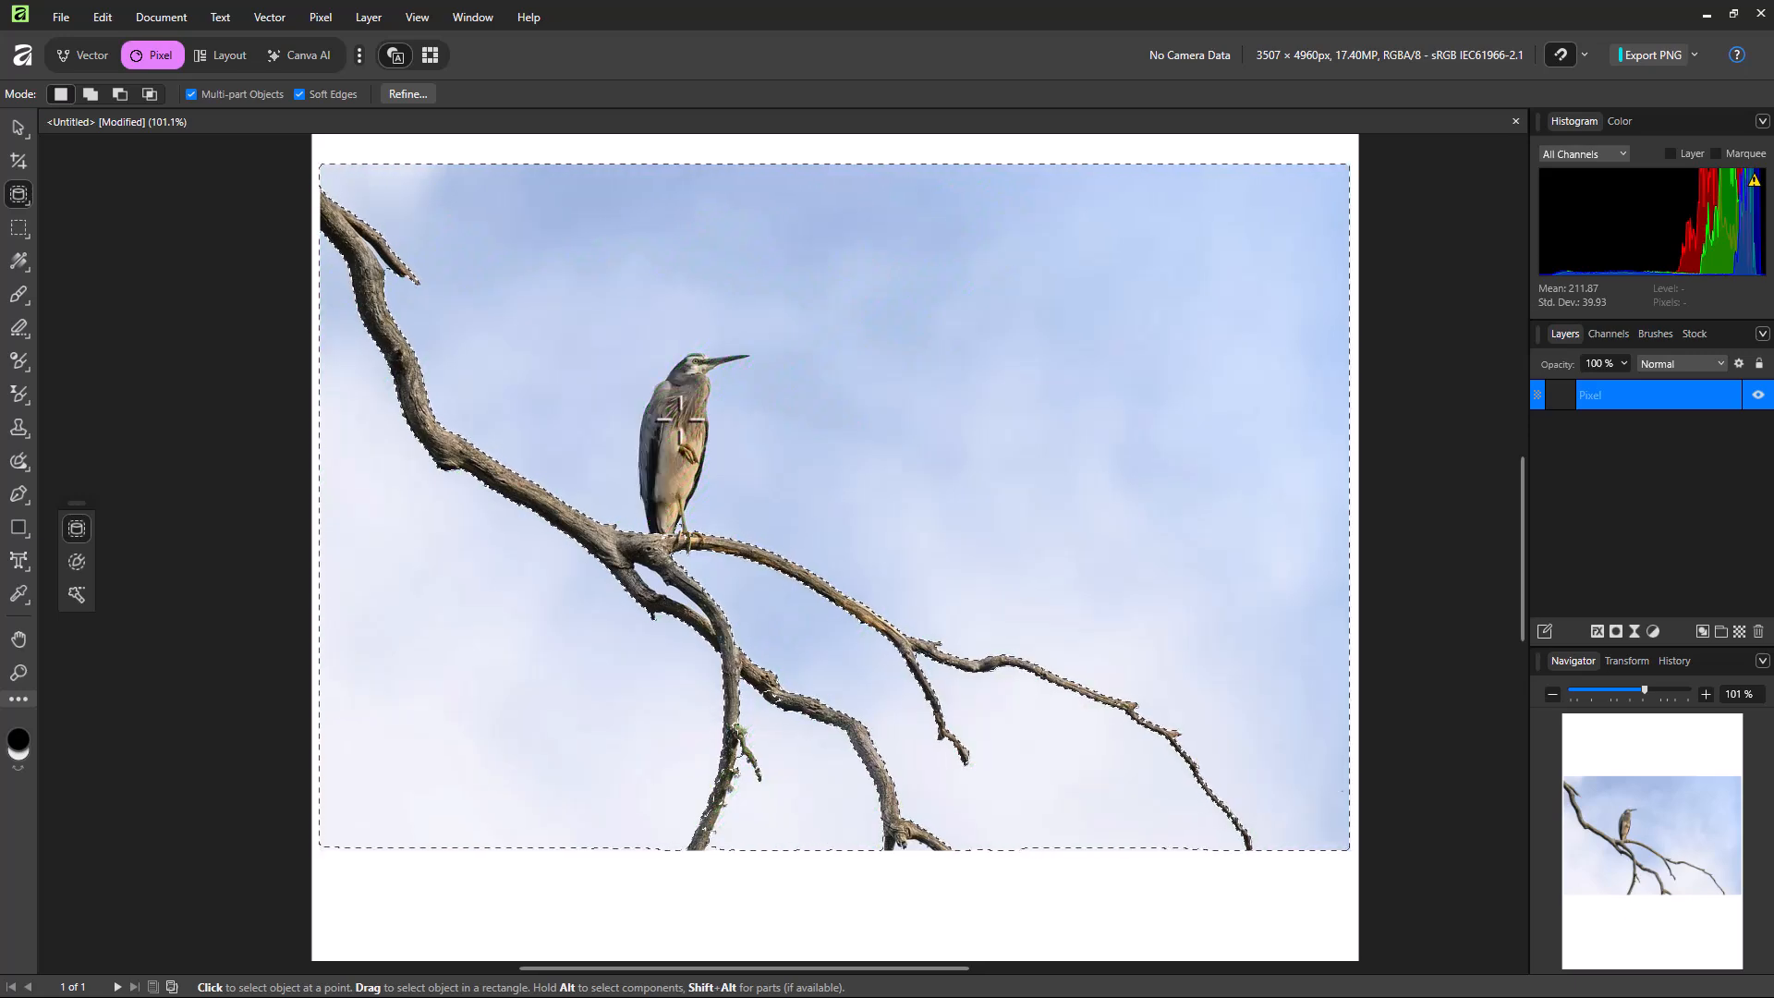
left_click_drag(611, 326, 811, 562)
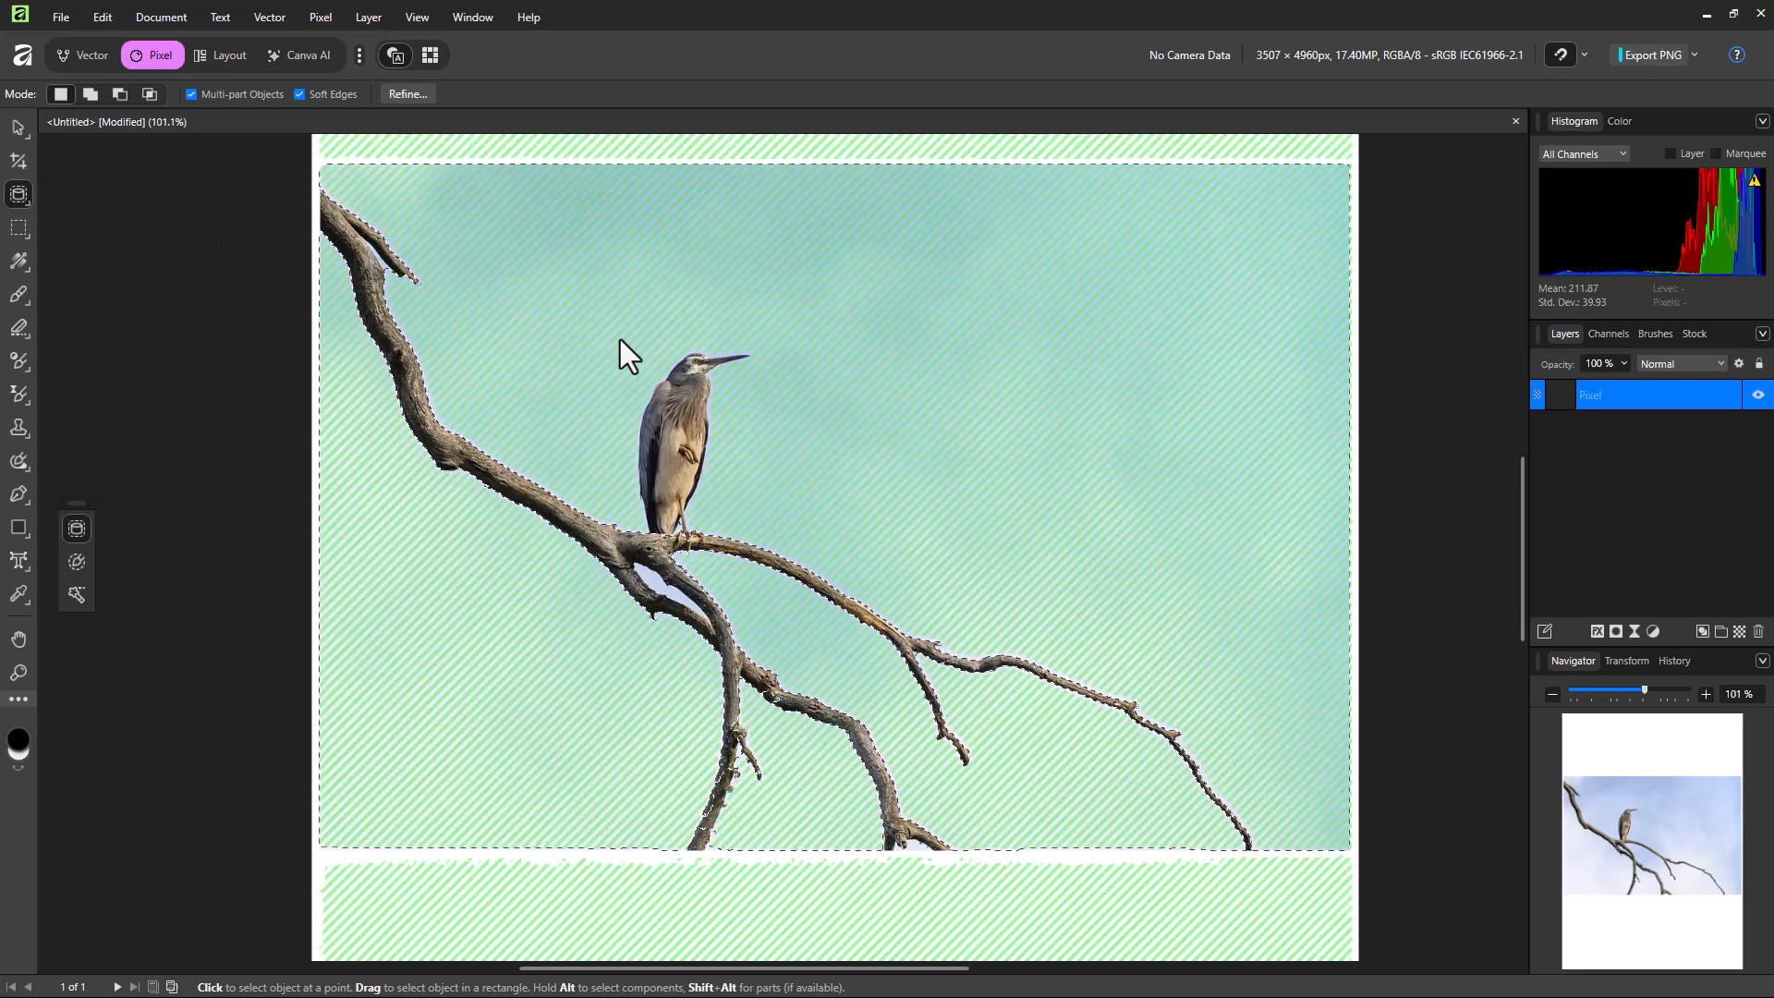
key("ctrl+d")
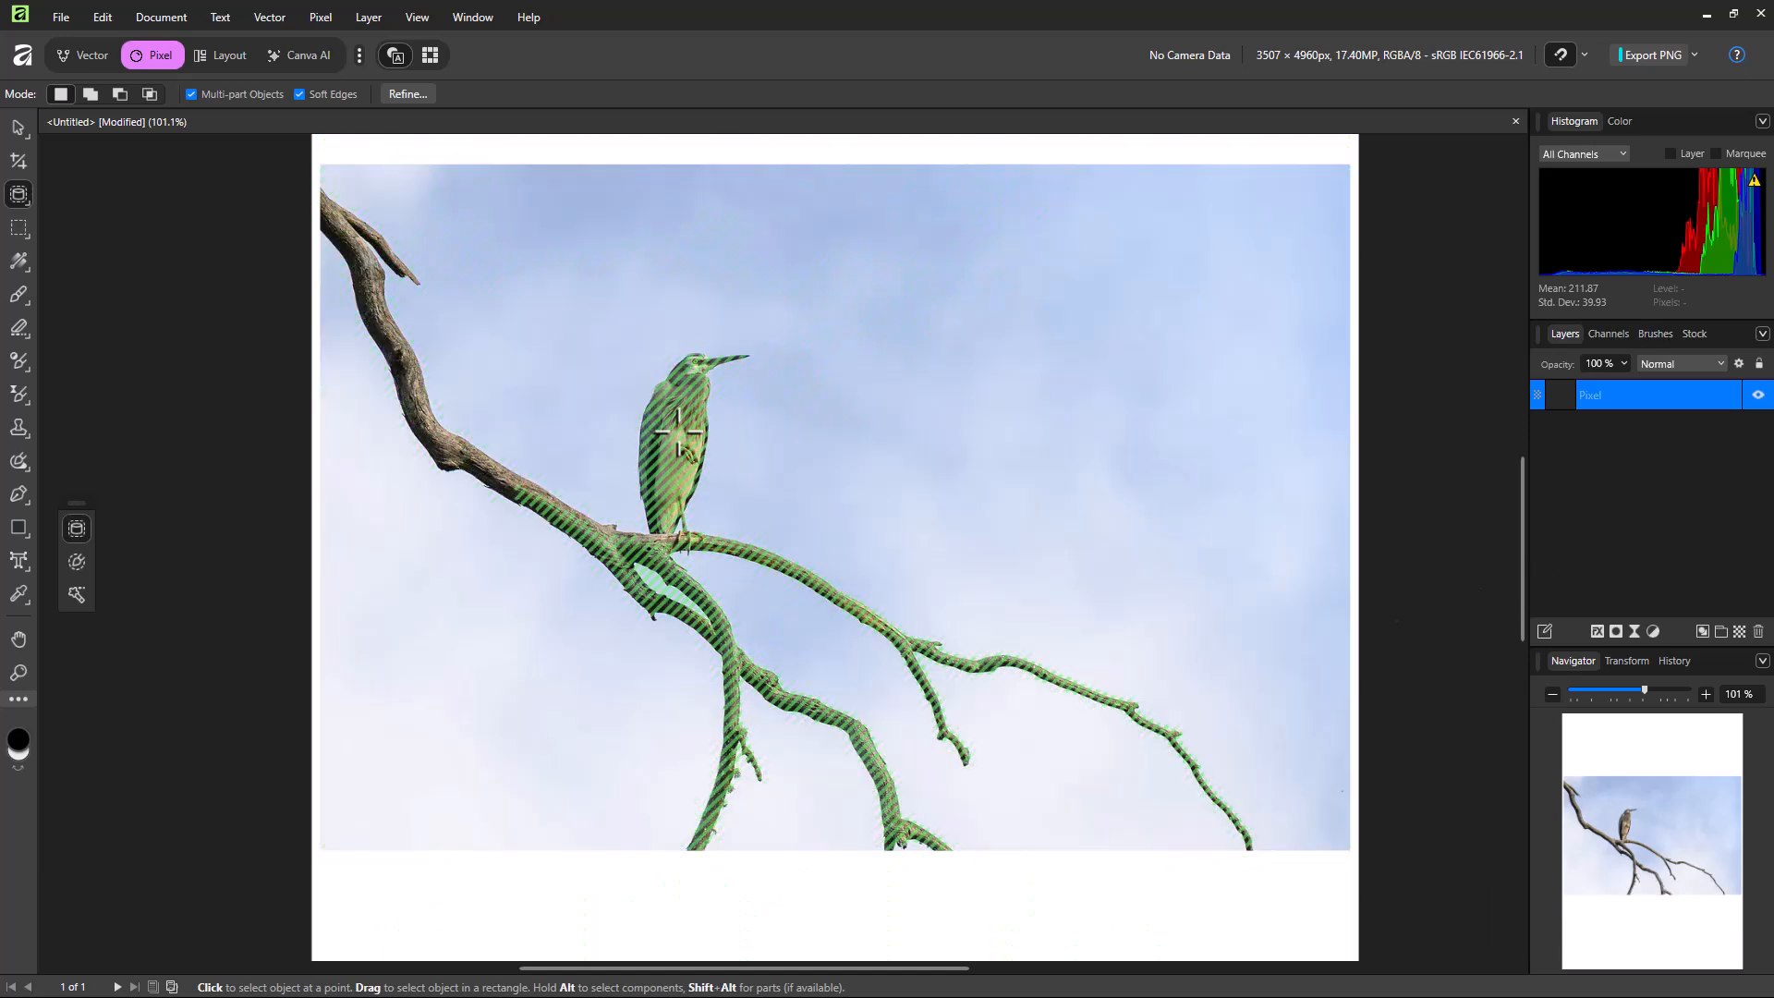
left_click(774, 590)
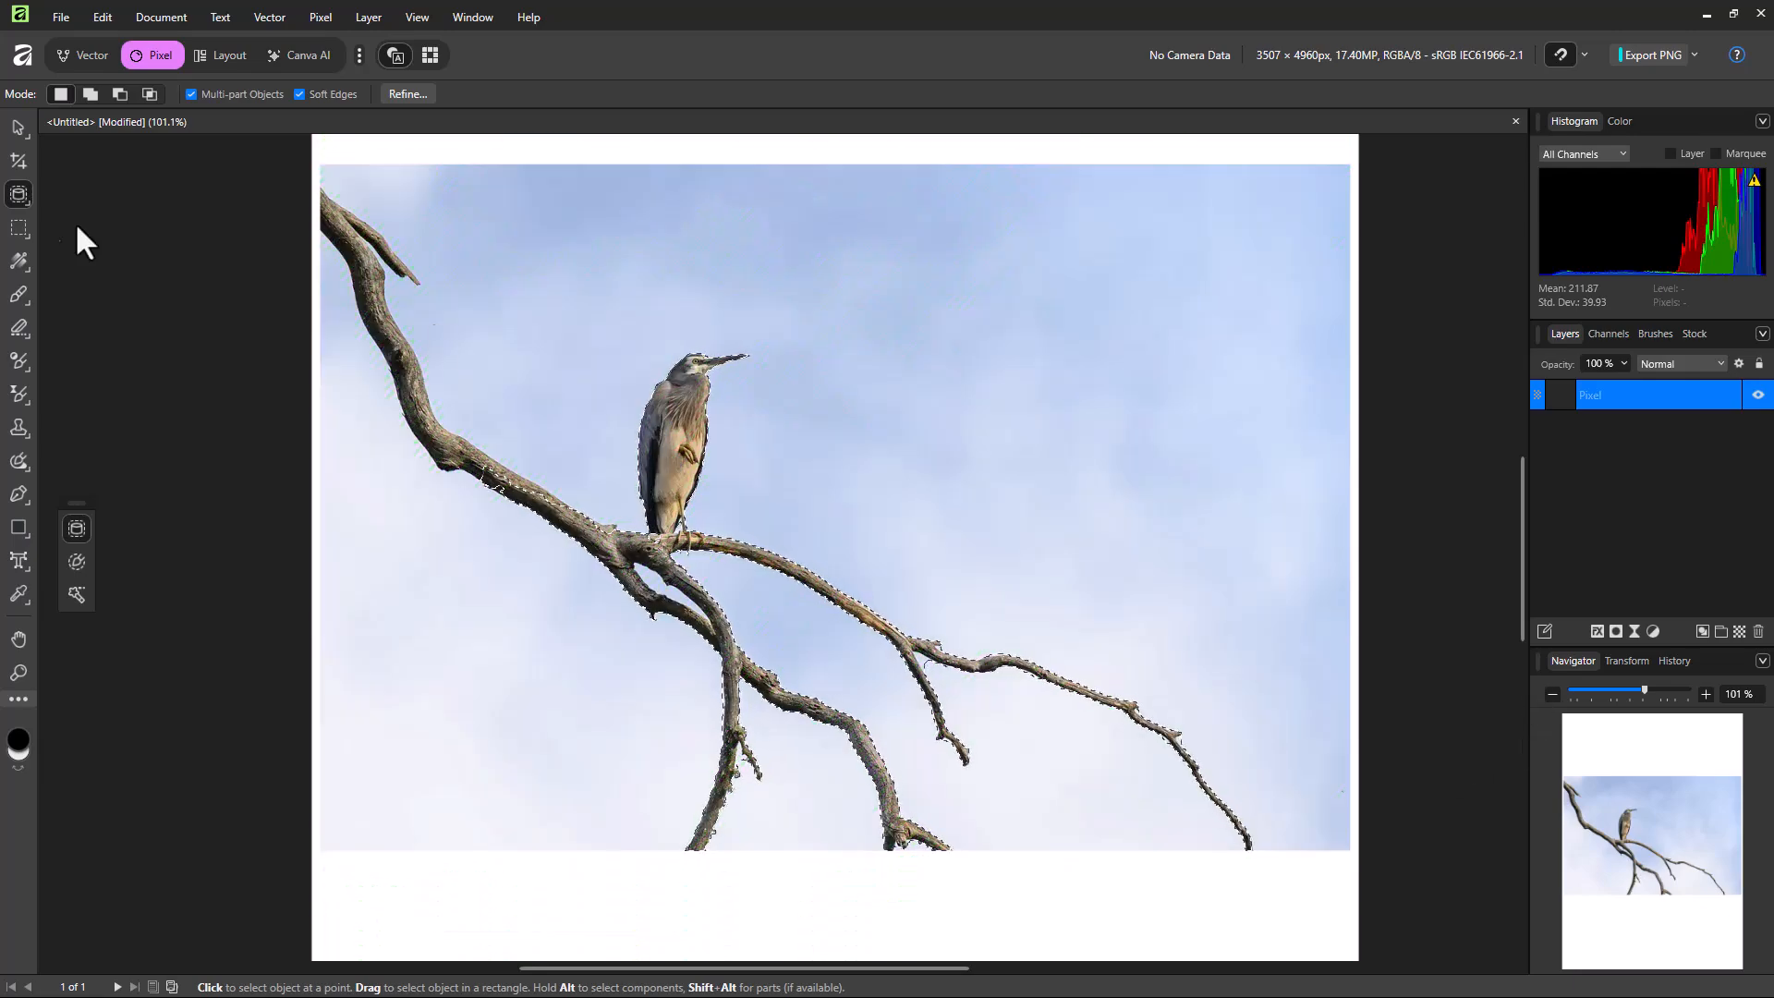
Subtract the lower branches and the thick branch beside the heron from the selection with the Rectangular Marquee Tool
left_click(18, 228)
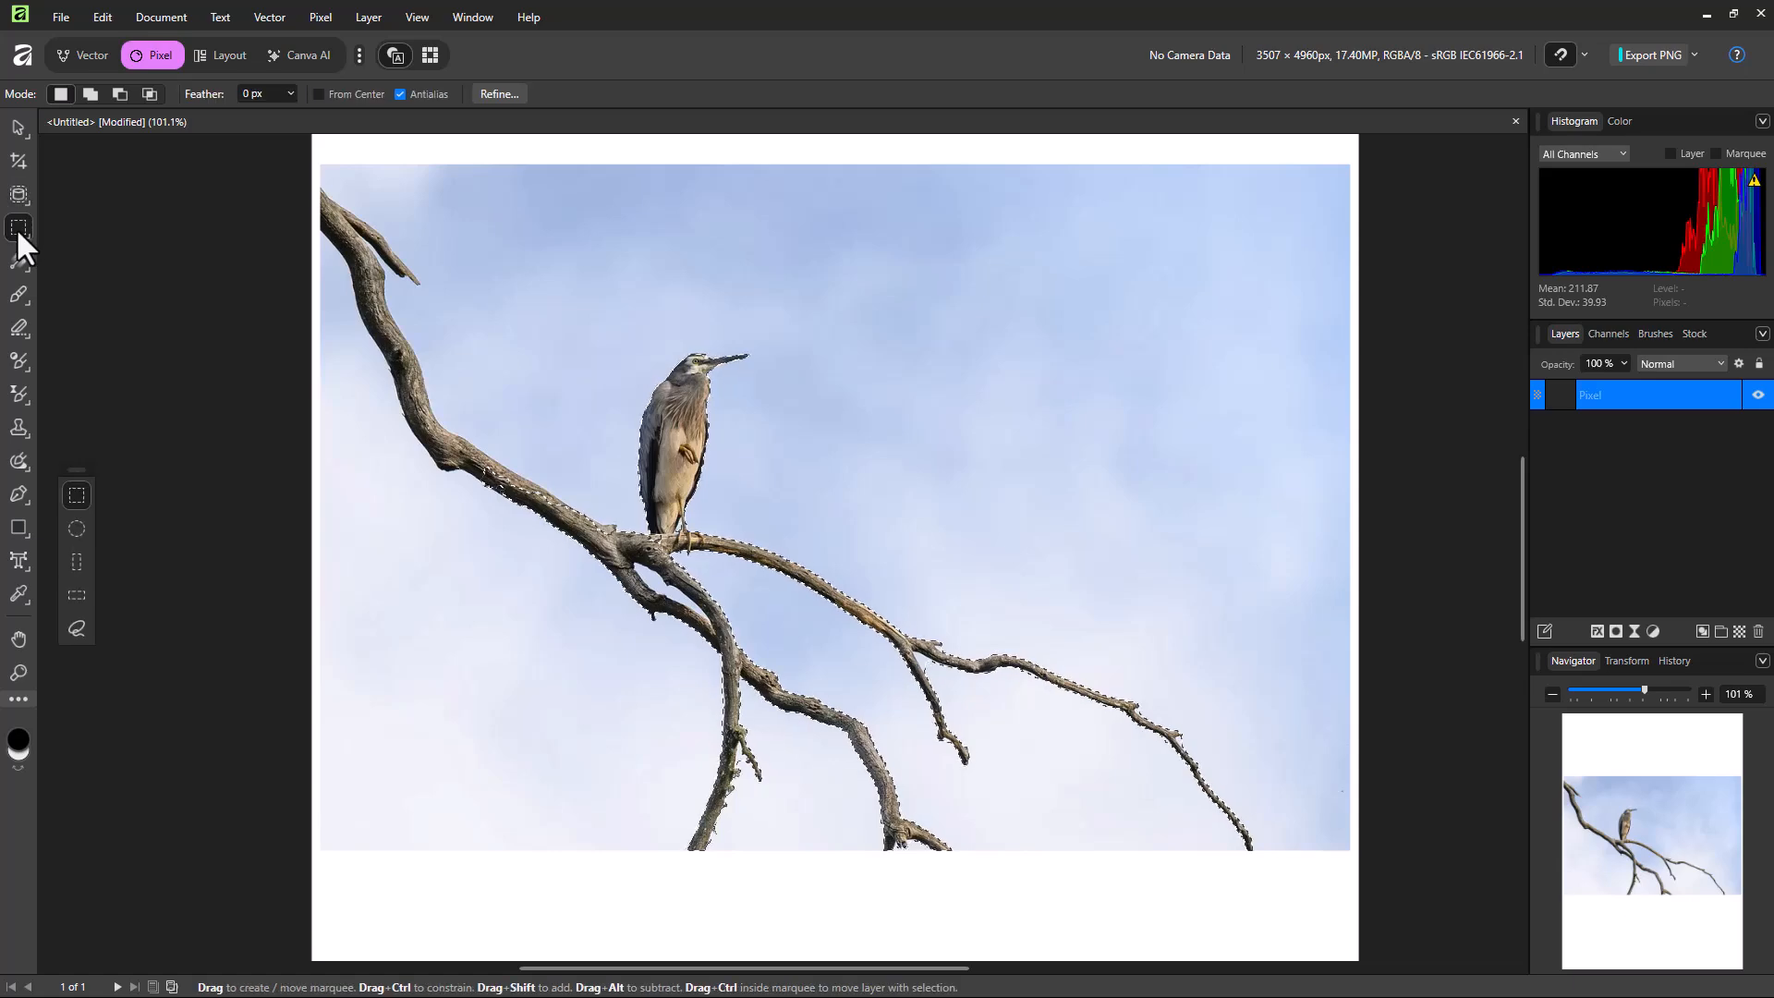
left_click(120, 98)
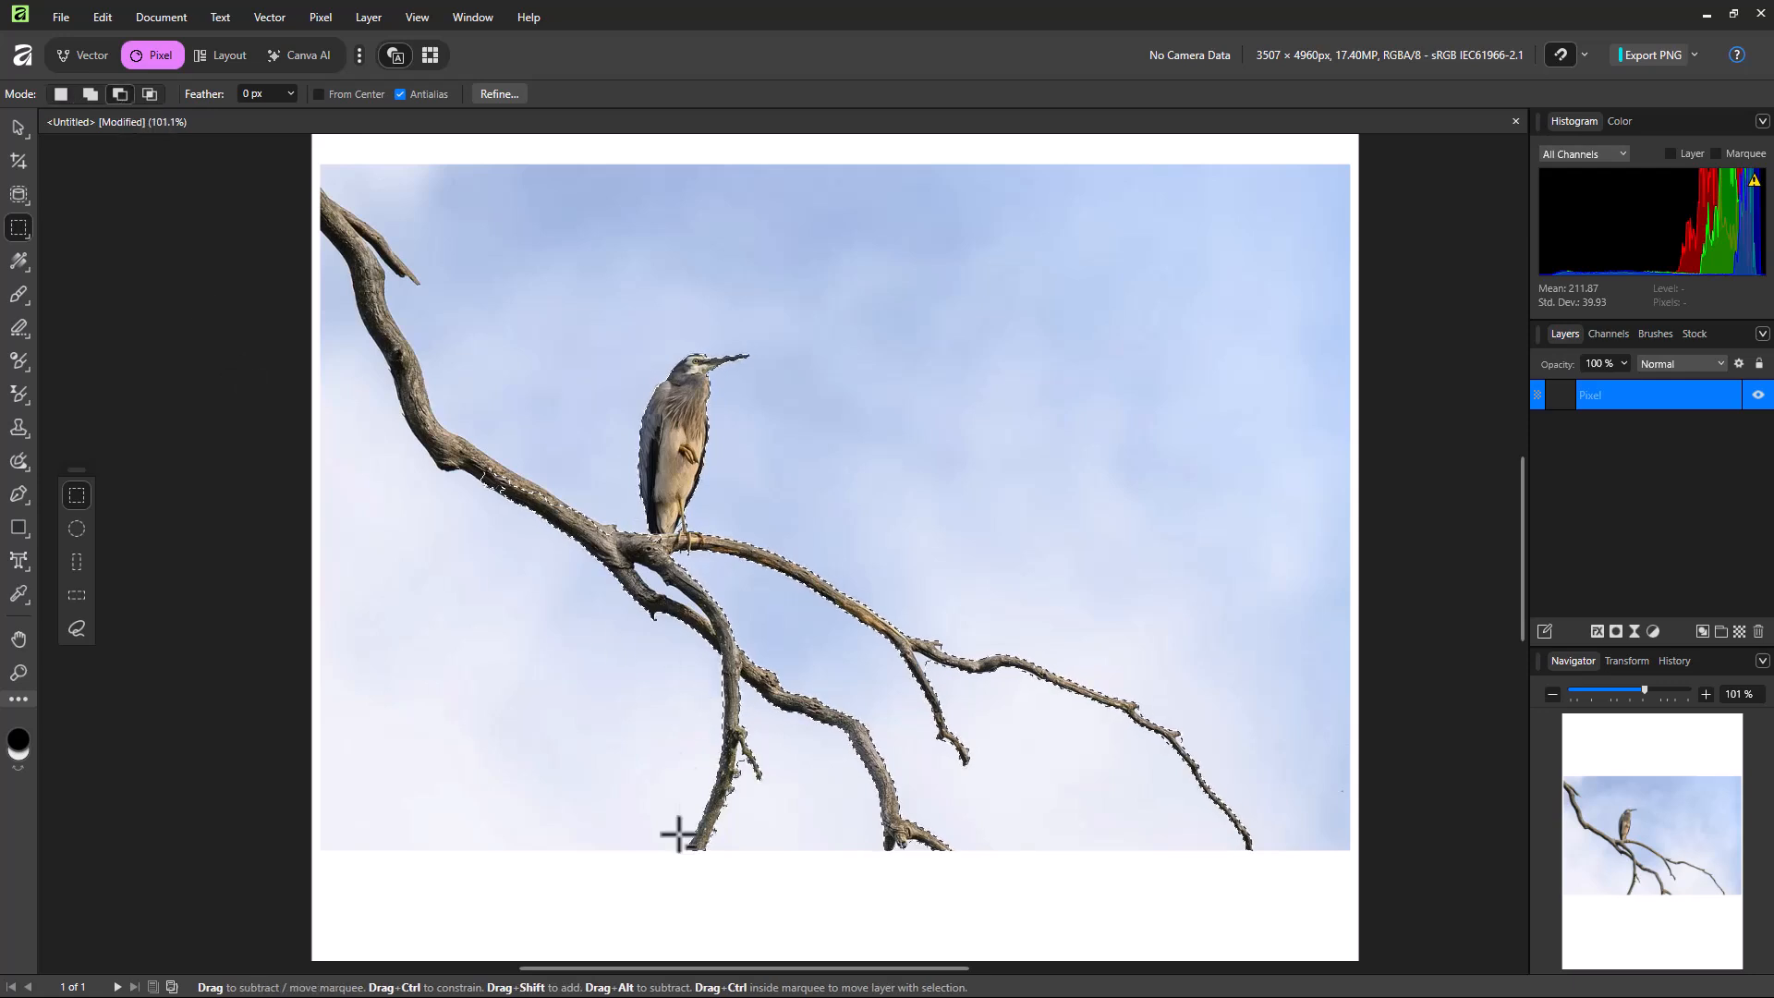
left_click_drag(614, 912, 888, 563)
left_click_drag(400, 436, 653, 575)
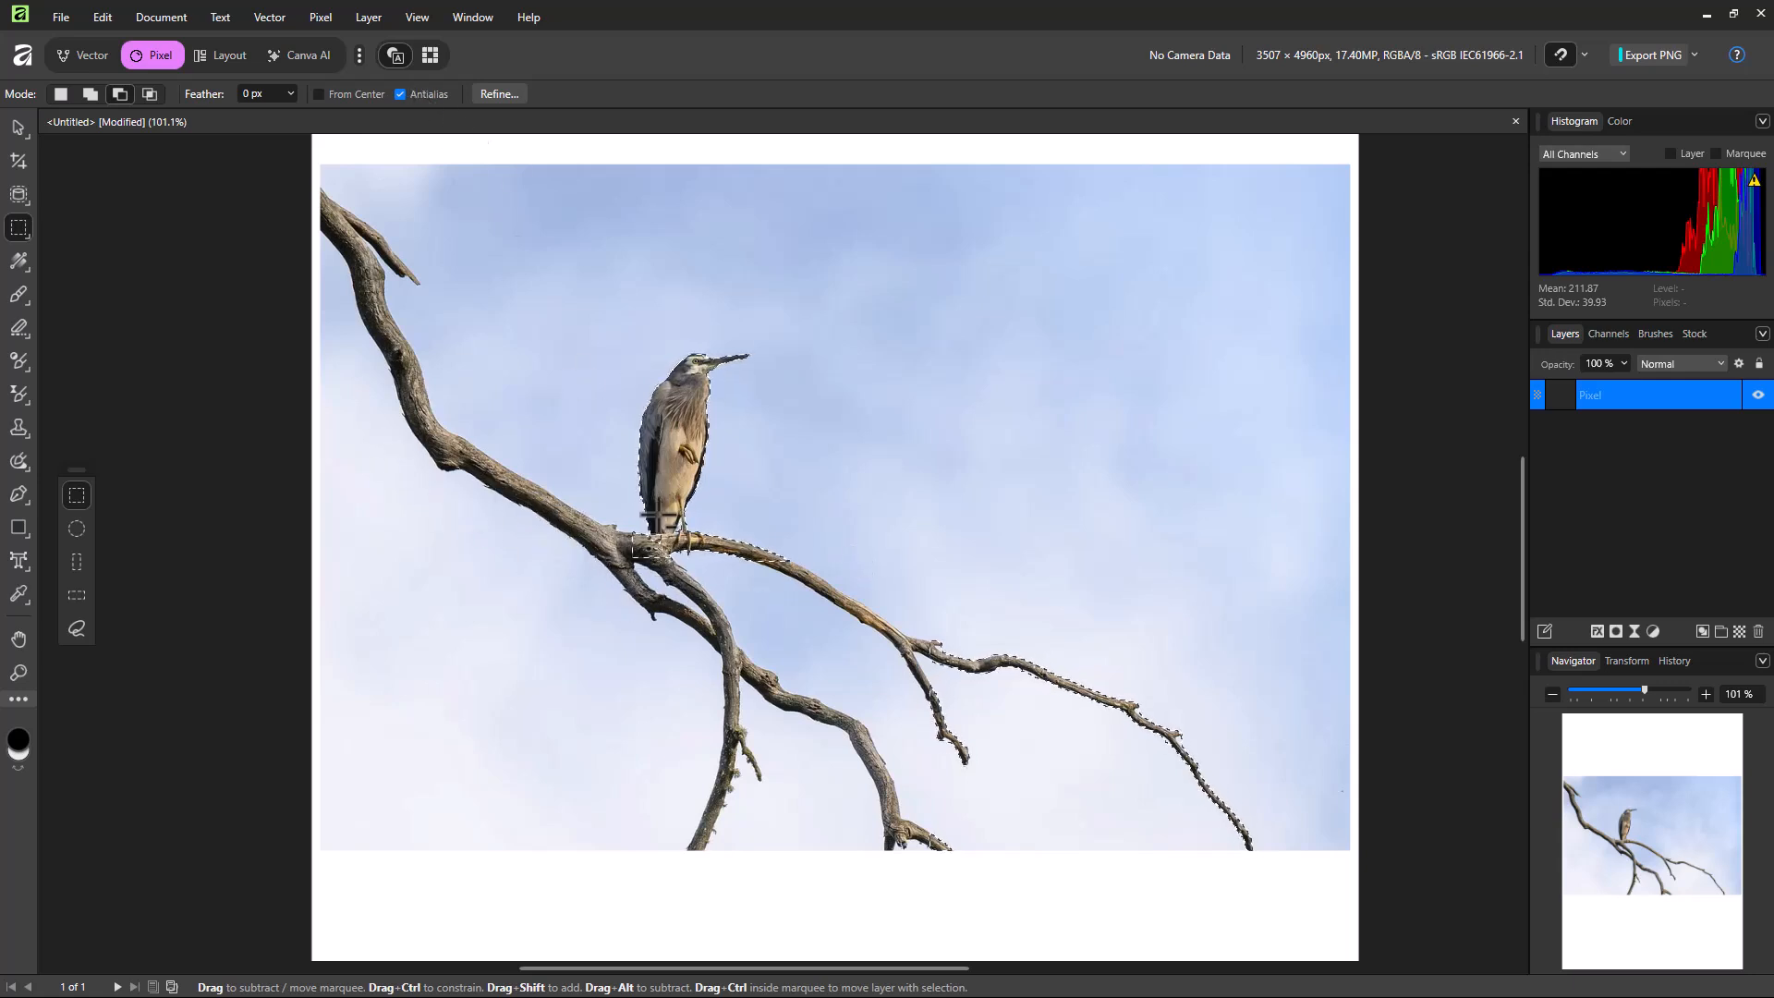
Refine the selection by brushing with the Matte adjustment around the heron's feet and the adjoining branch, and apply it
left_click(499, 93)
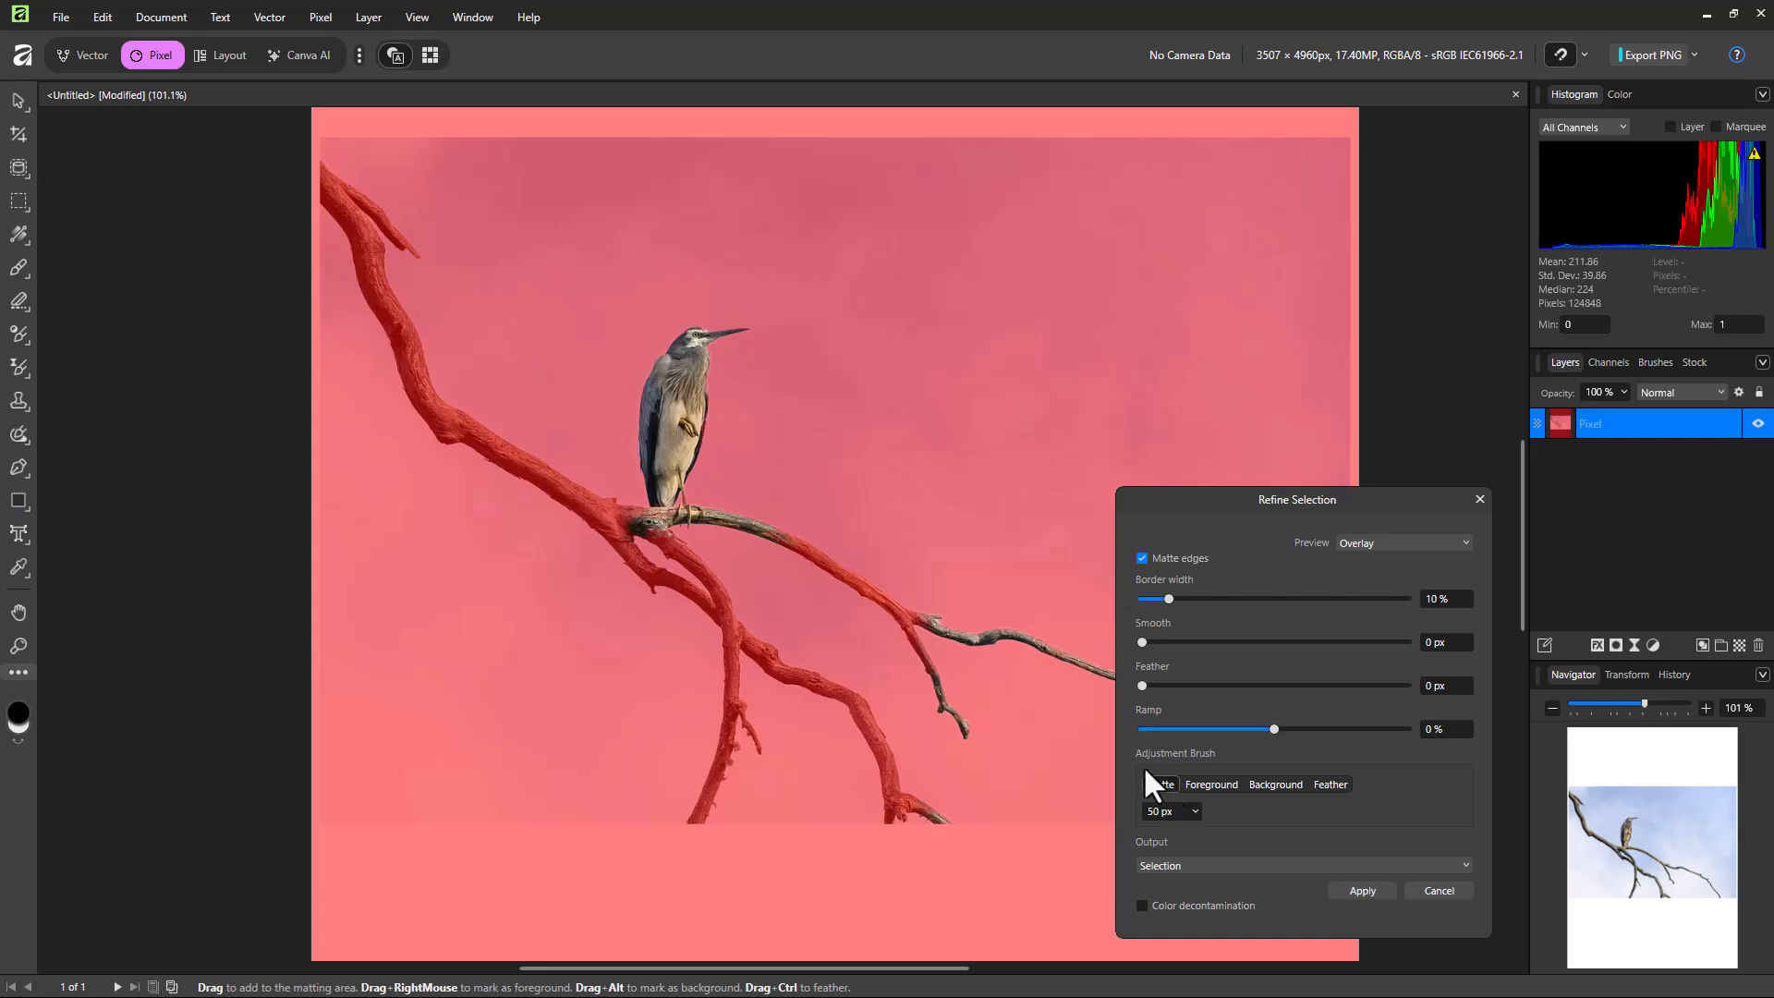
mouse_move(776, 538)
left_mouse_down()
mouse_move(725, 514)
mouse_move(755, 538)
left_mouse_up()
mouse_move(668, 525)
left_mouse_down()
mouse_move(704, 540)
mouse_move(737, 520)
mouse_move(721, 513)
left_mouse_up()
left_click(1364, 889)
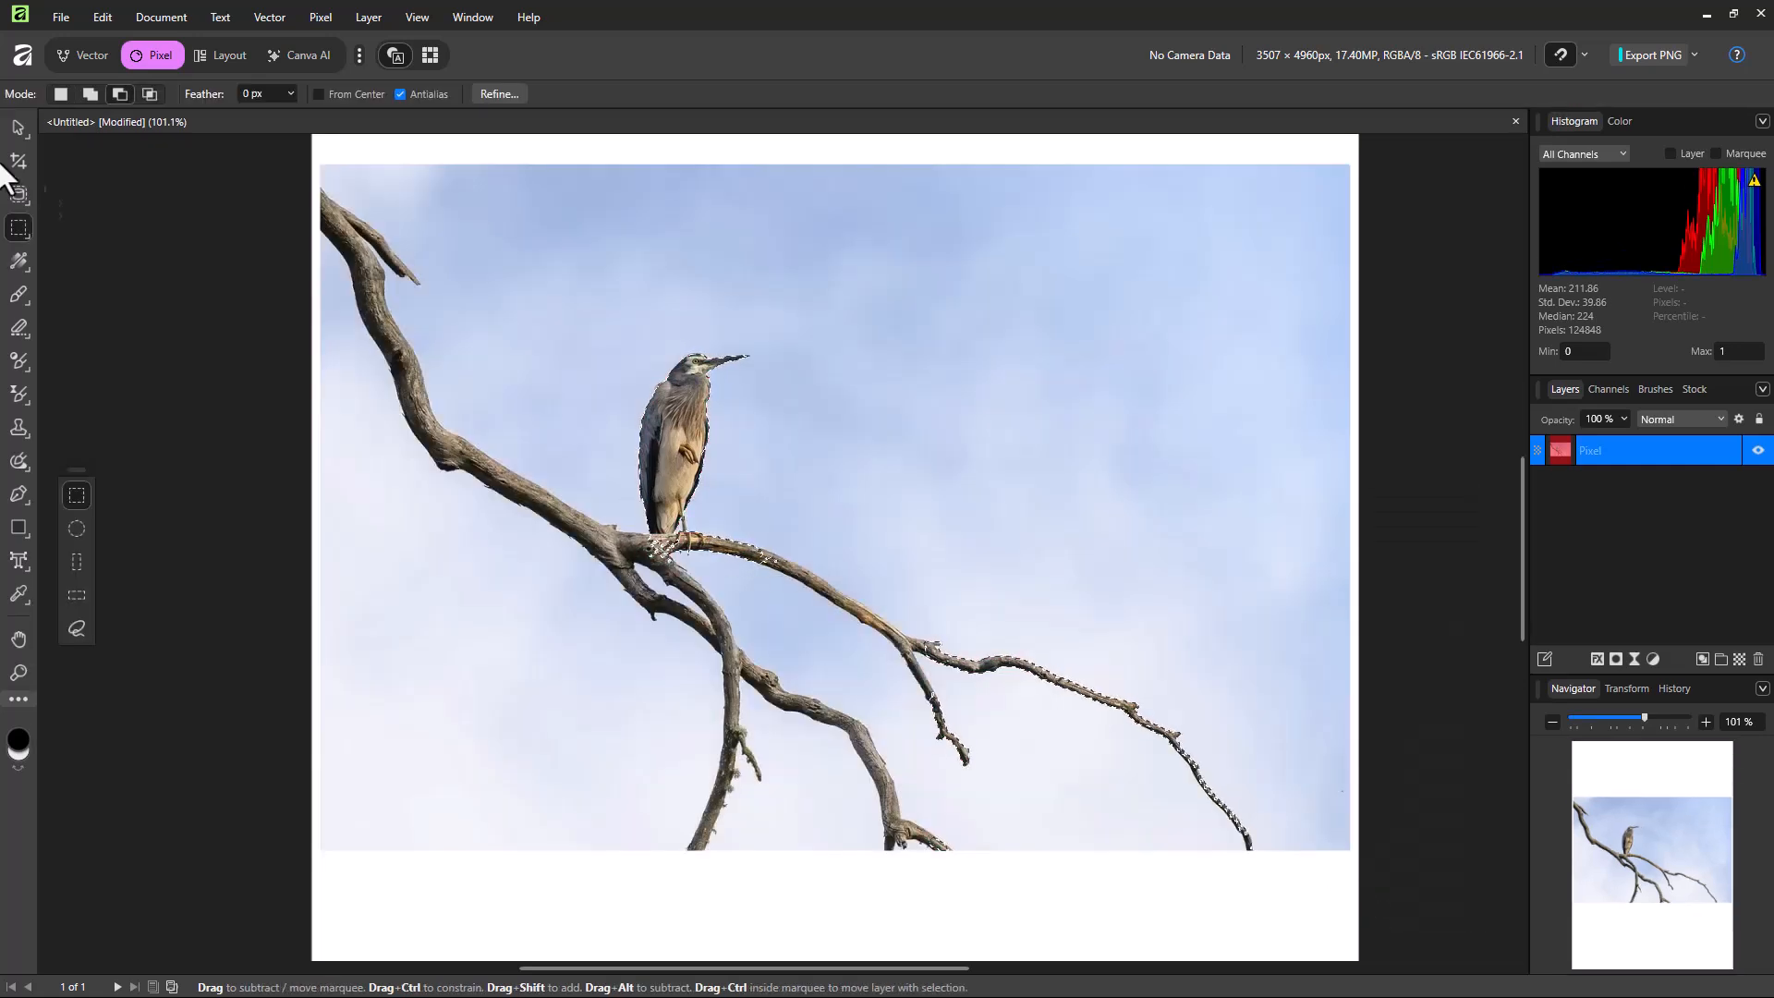
left_click(18, 127)
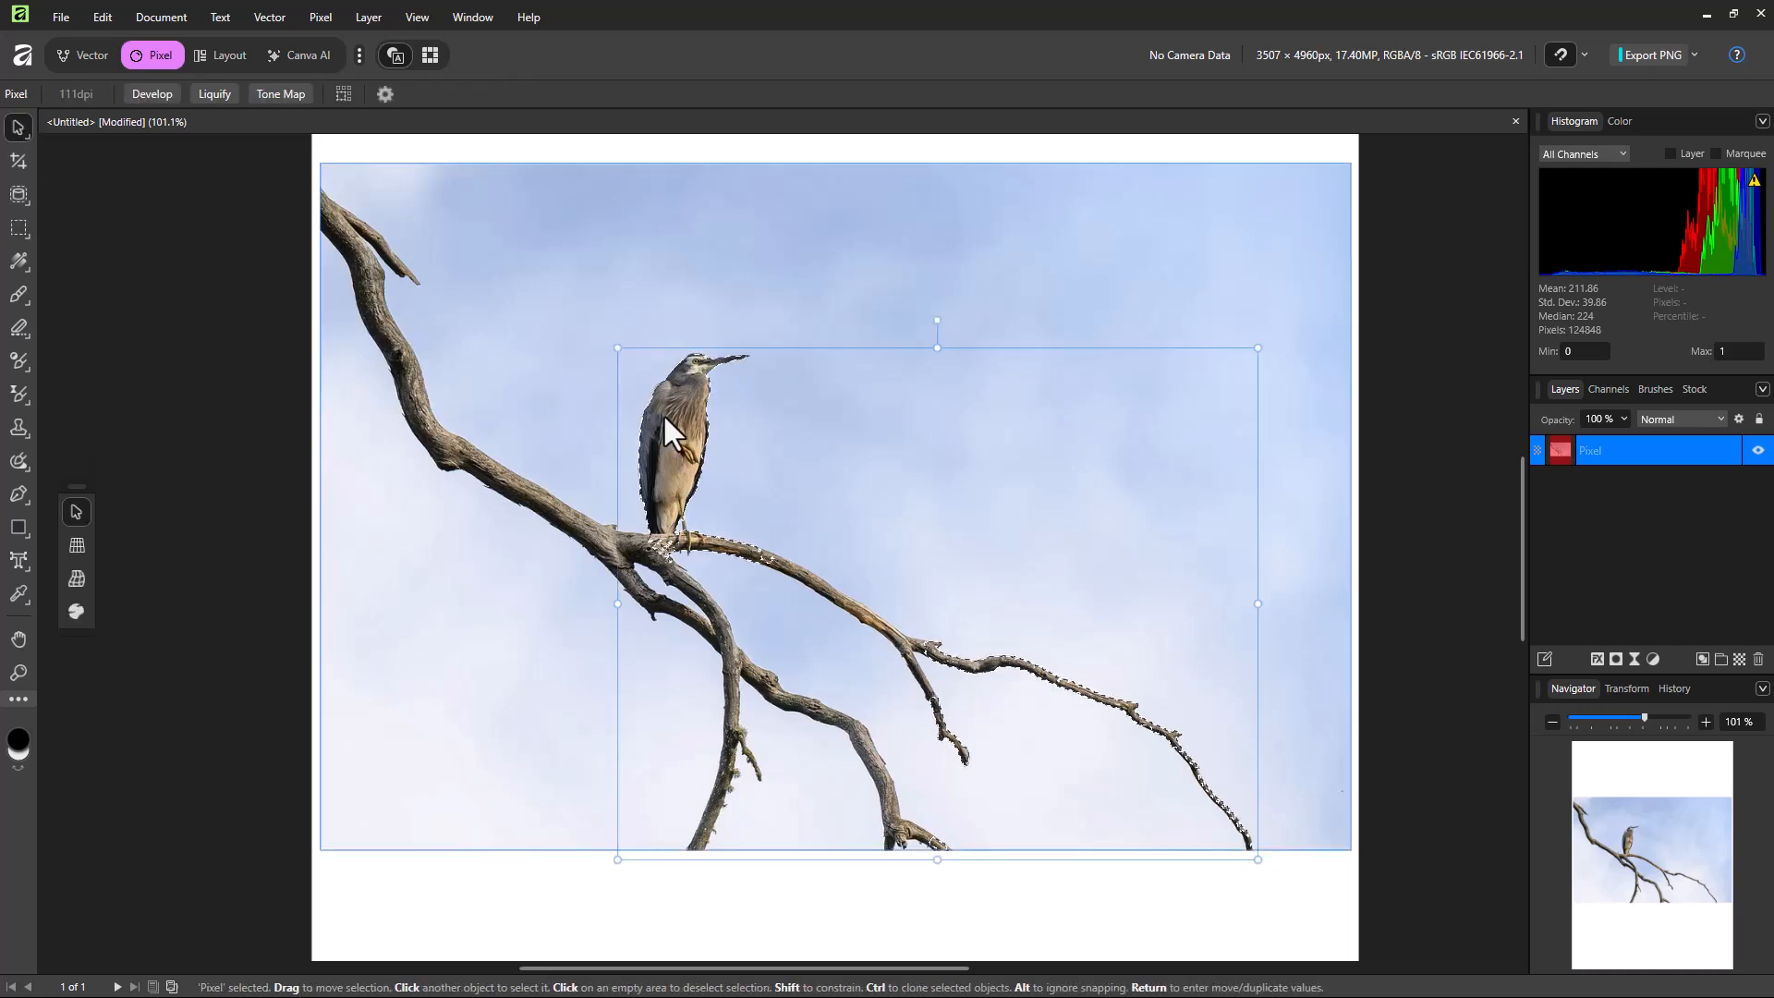
left_click_drag(678, 449, 845, 381)
key("ctrl+z")
mouse_move(21, 231)
left_click(124, 224)
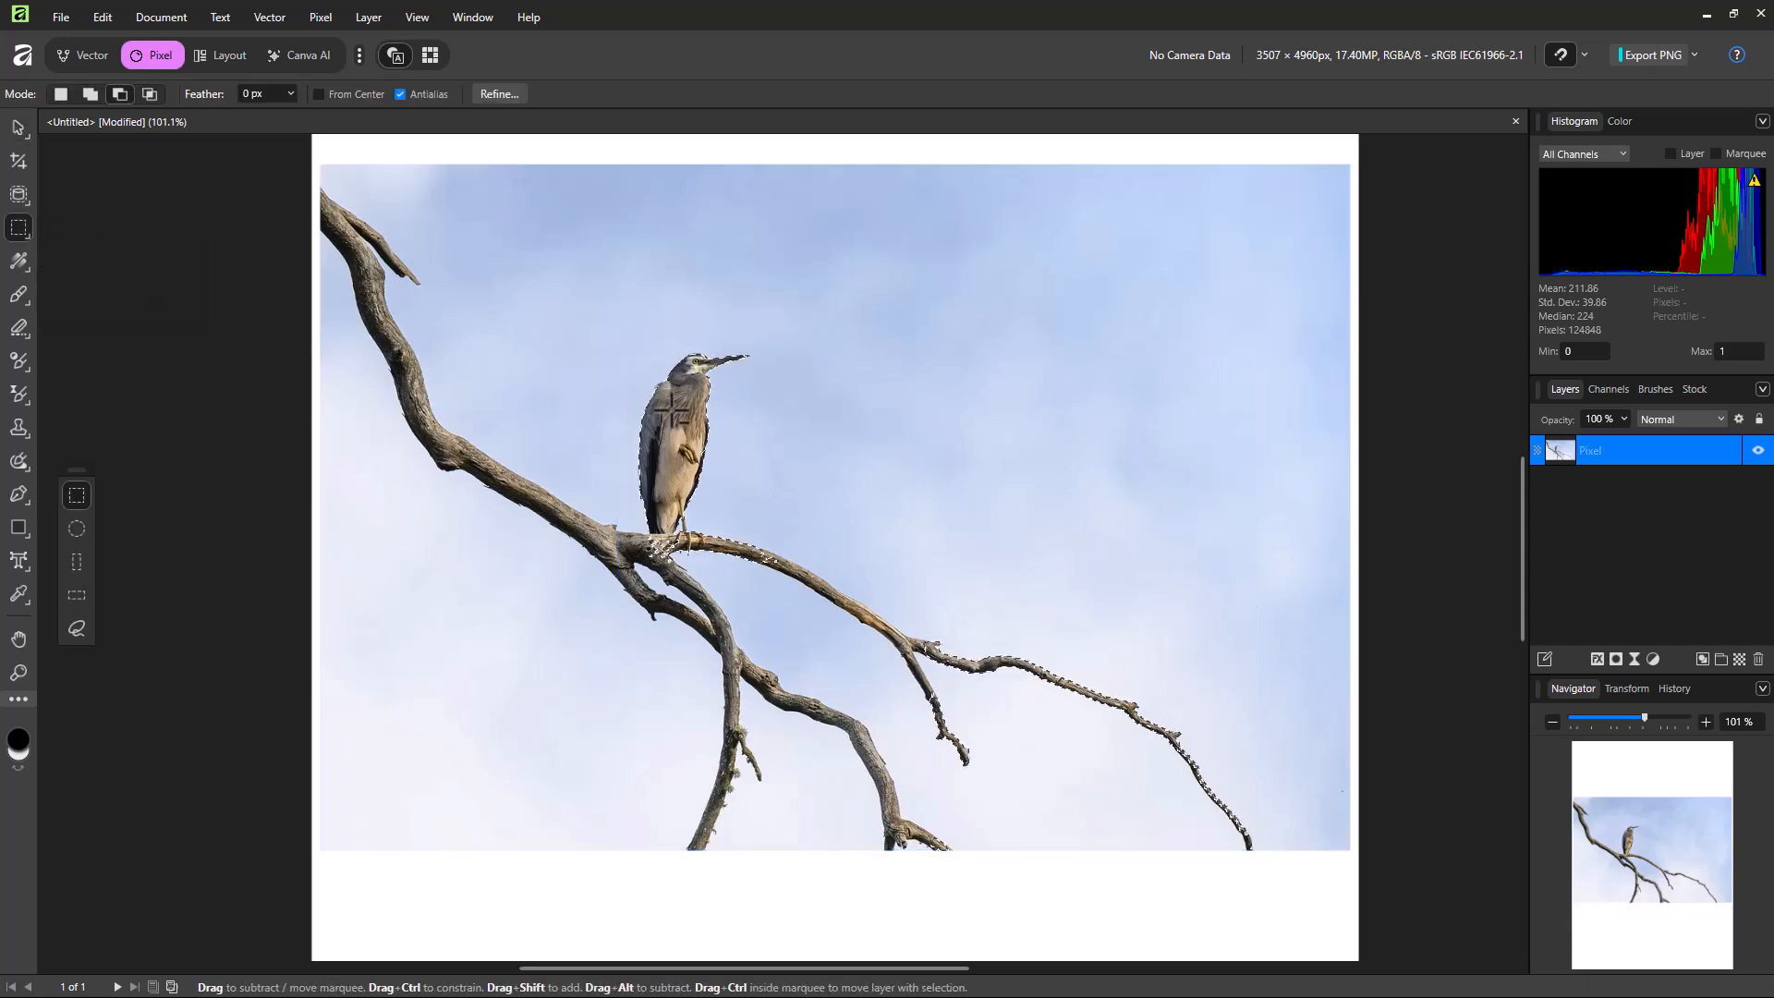
key("v")
right_click(675, 436)
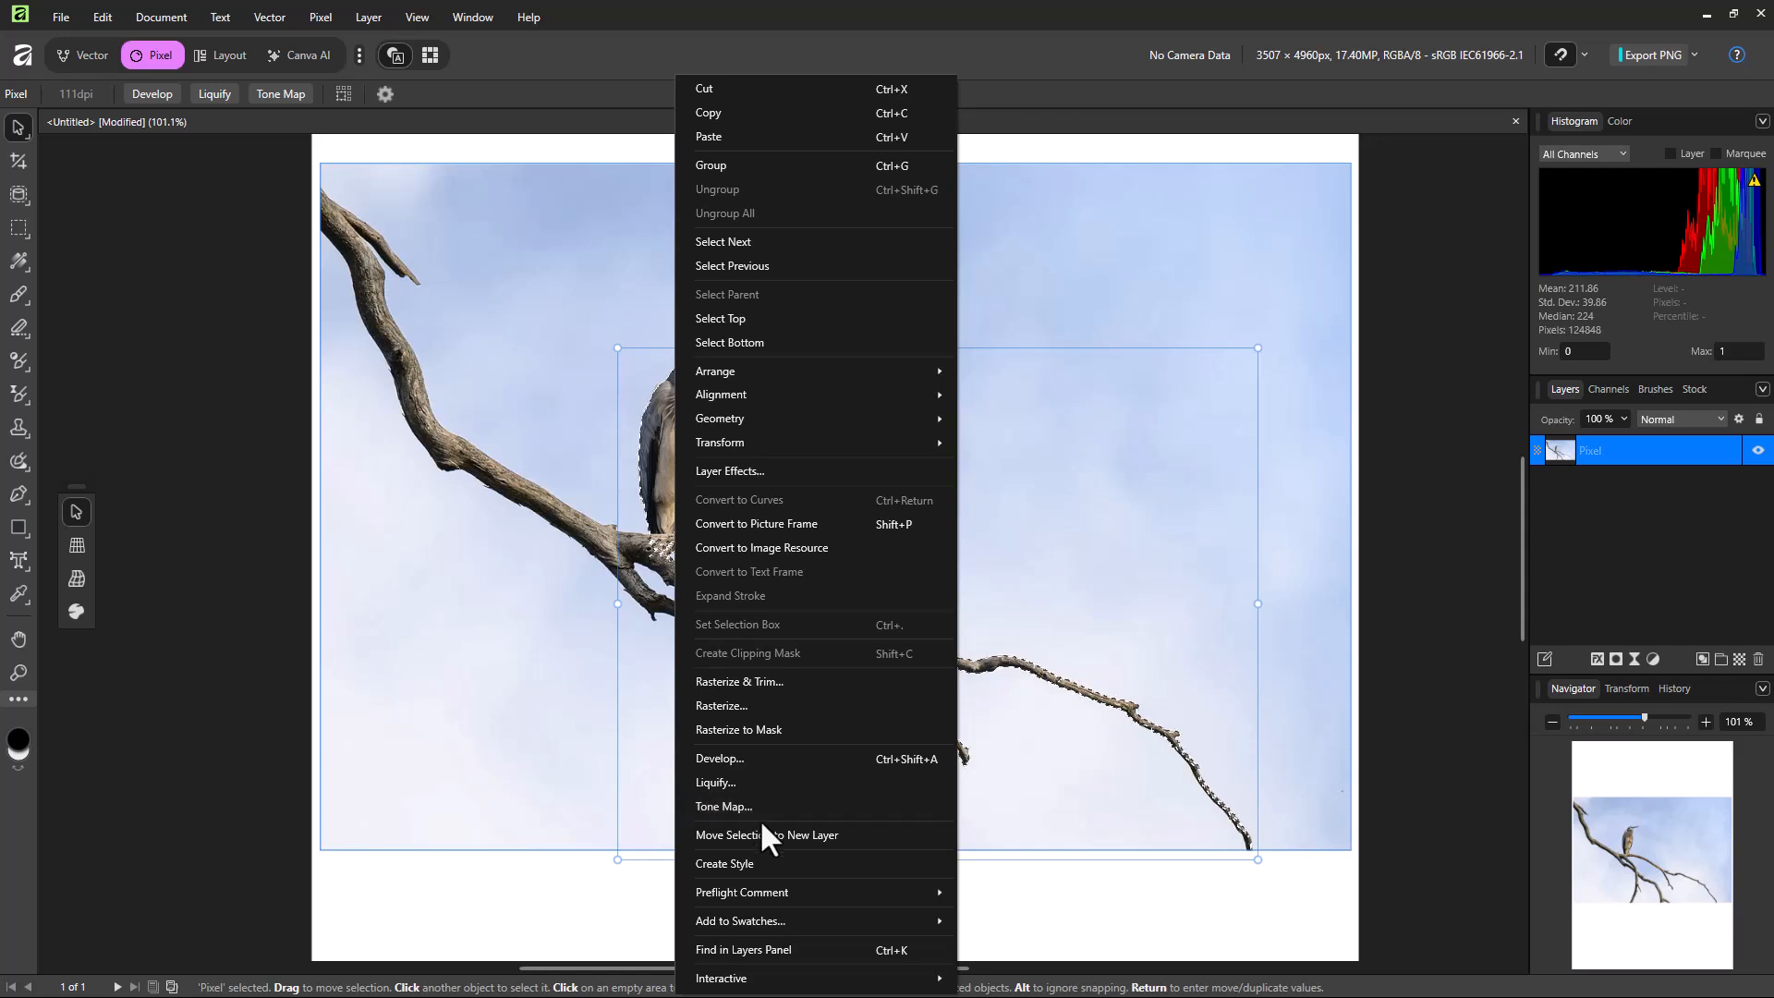
left_click(596, 418)
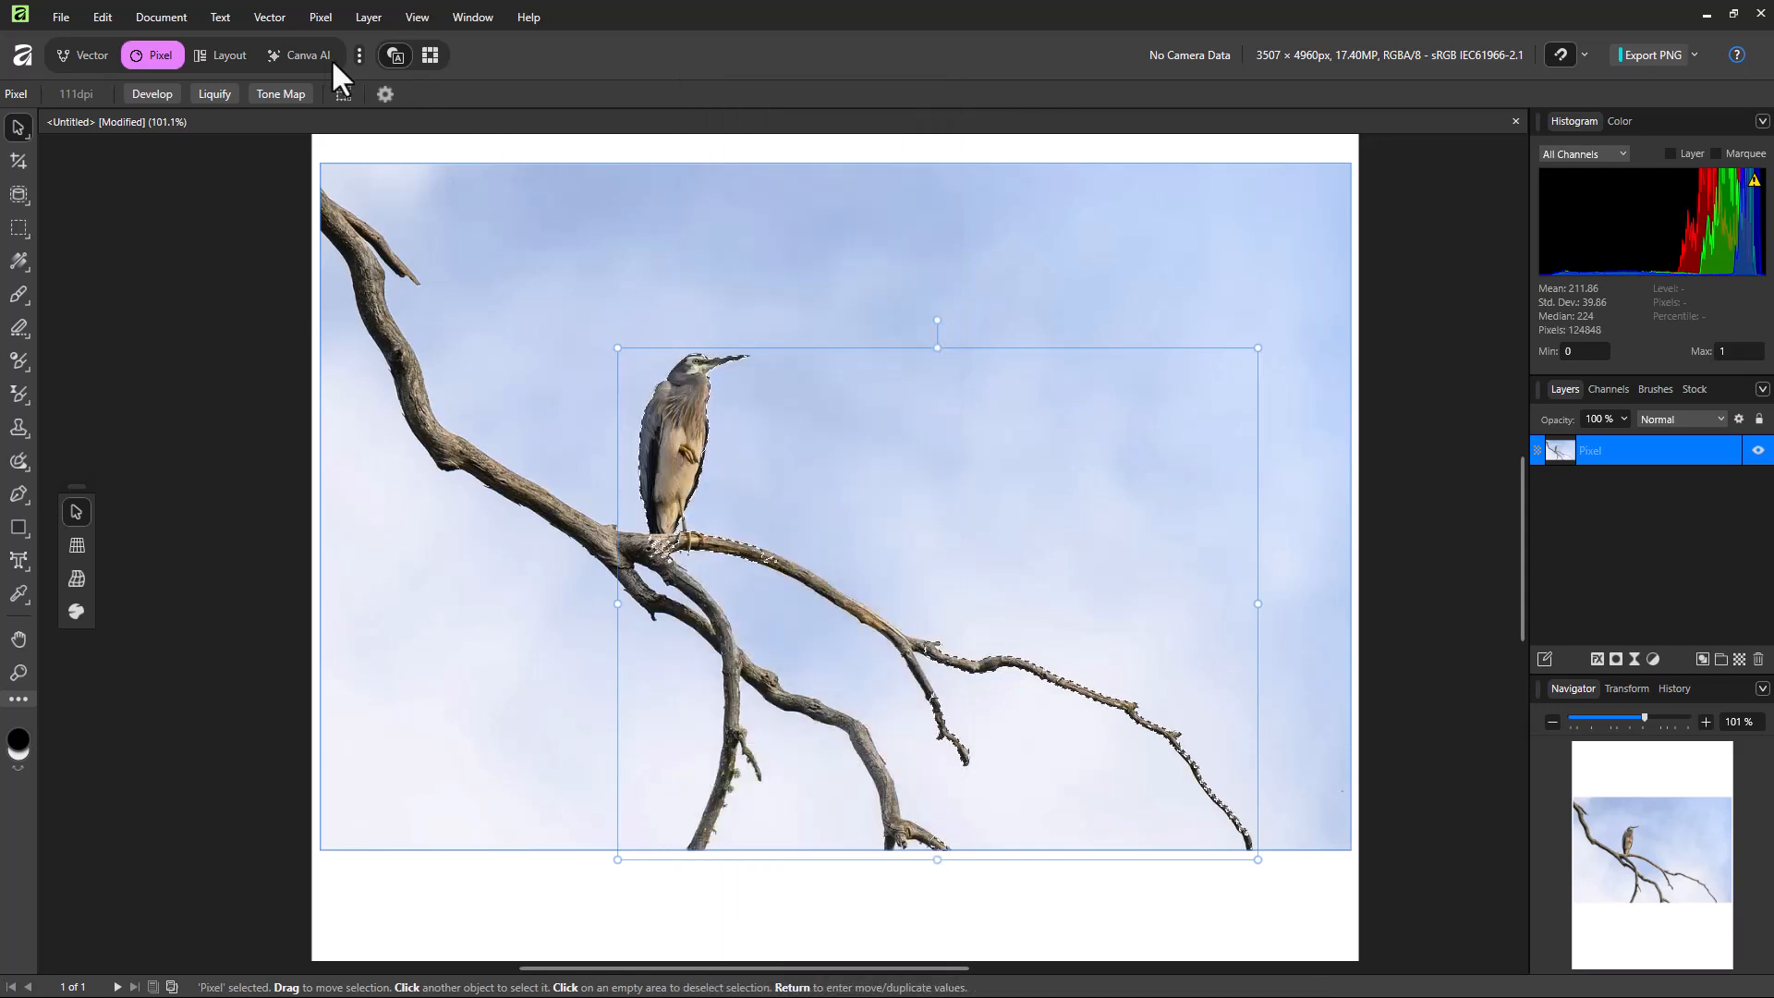
Reopen selection refinement, set the border width to 26%, and brush the Matte adjustment over the thin branch extending away from the heron
left_click(16, 233)
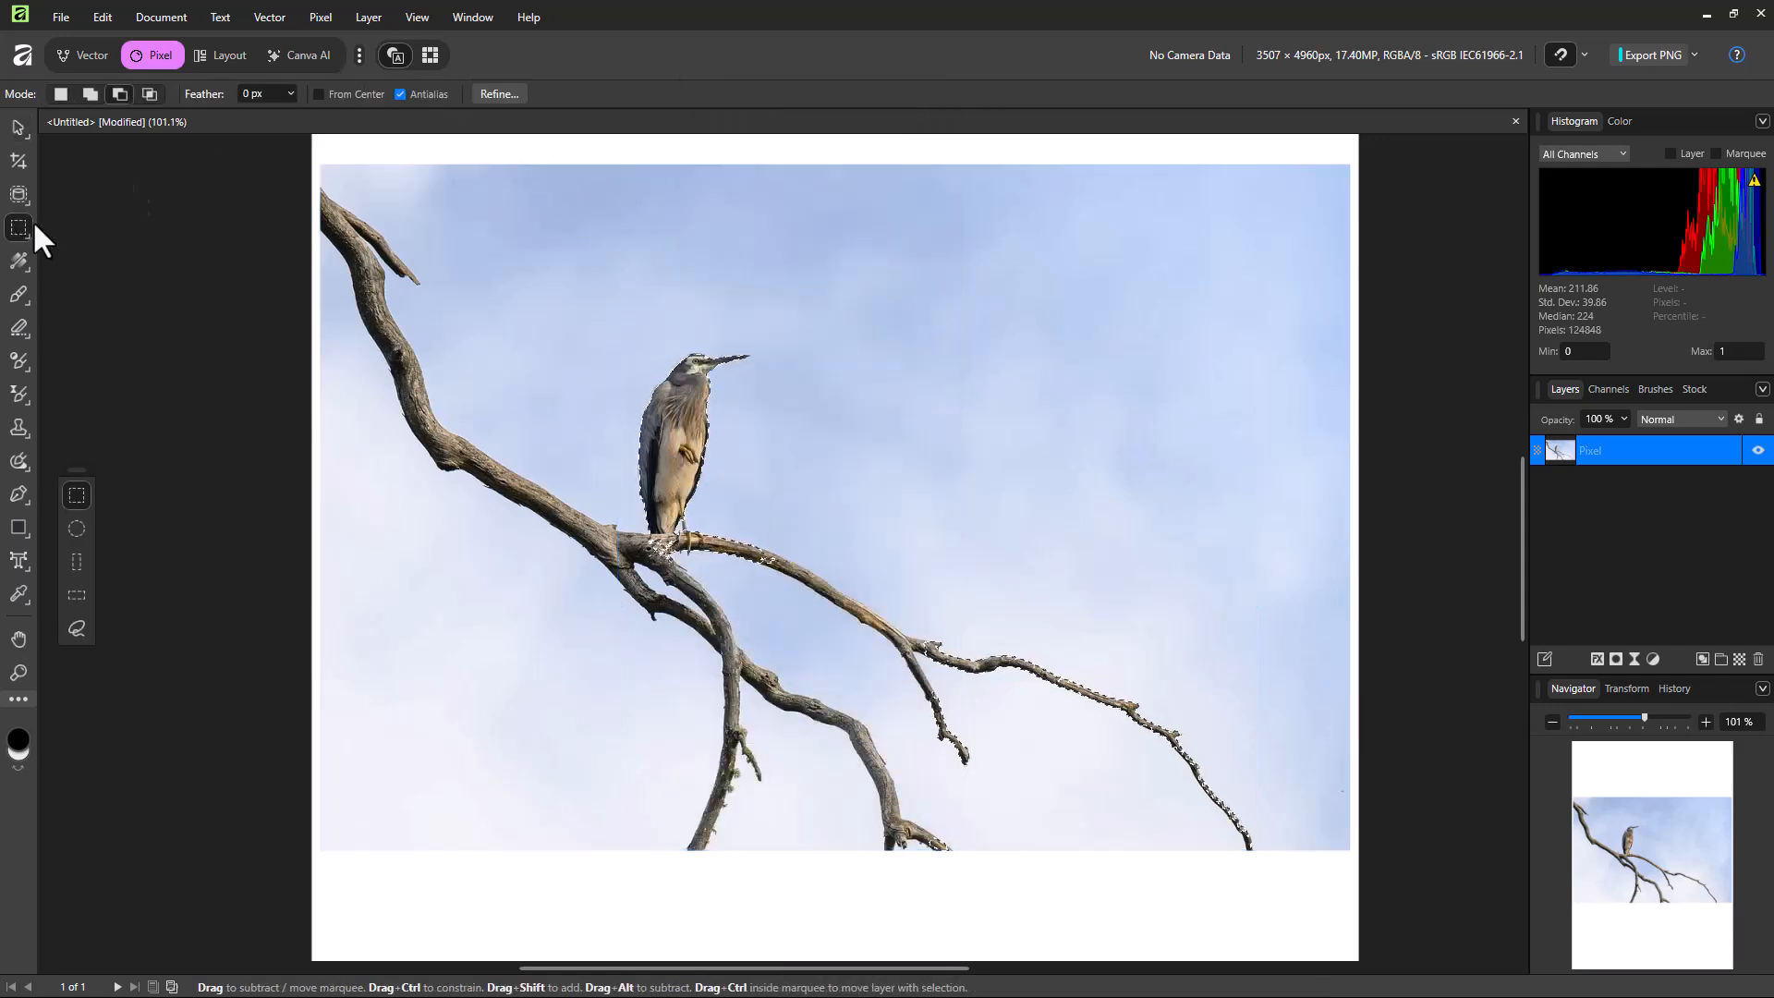
left_click(510, 90)
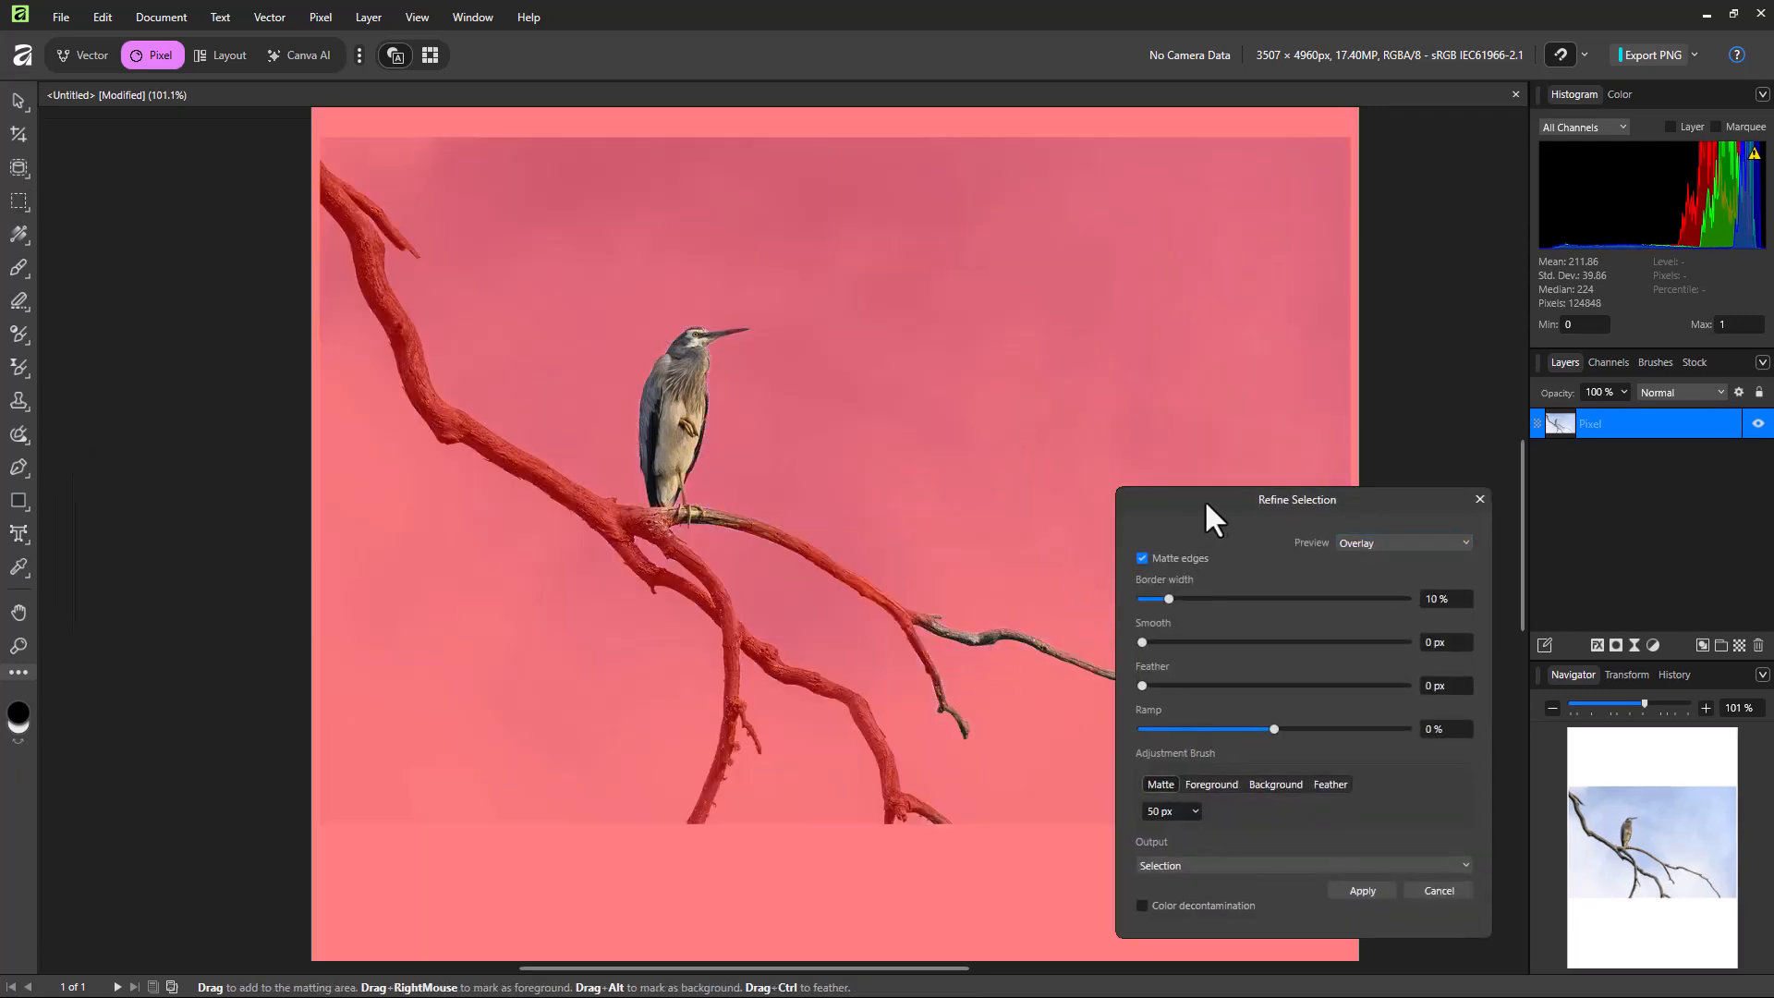
left_click_drag(1206, 499, 1171, 128)
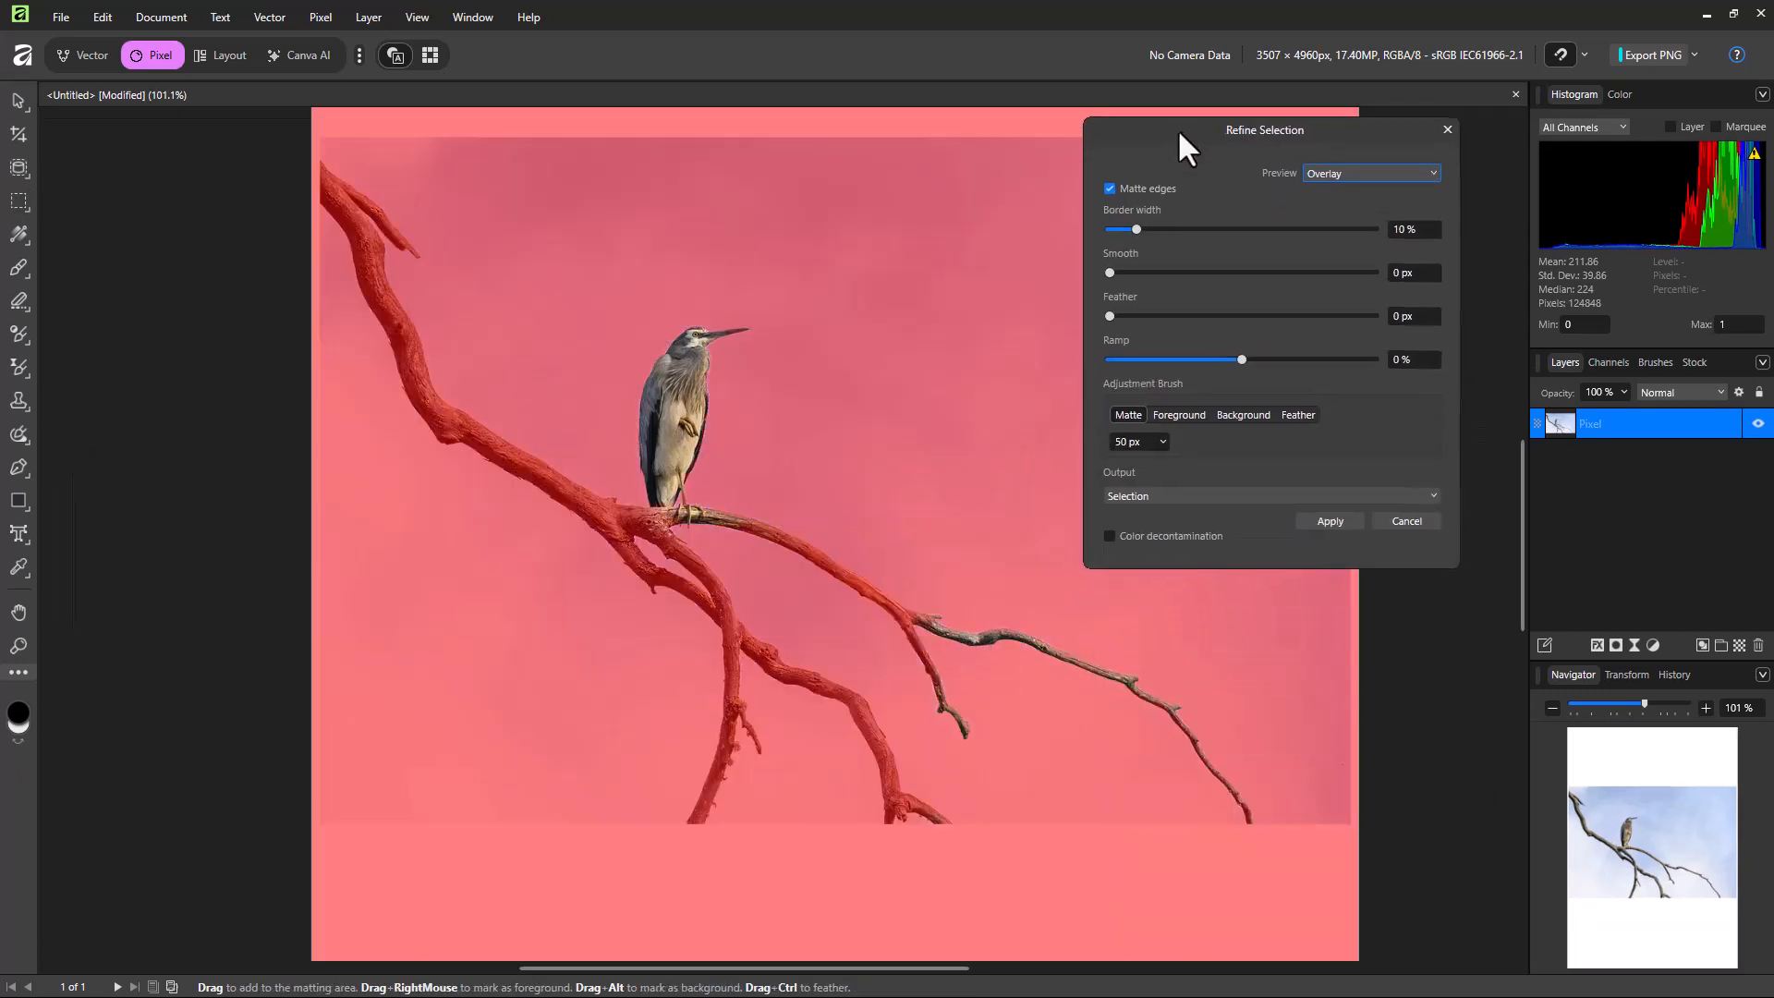
mouse_move(924, 621)
left_mouse_down()
mouse_move(1129, 673)
mouse_move(950, 642)
mouse_move(1143, 646)
mouse_move(1104, 656)
mouse_move(1107, 696)
mouse_move(897, 610)
mouse_move(1088, 677)
left_mouse_up()
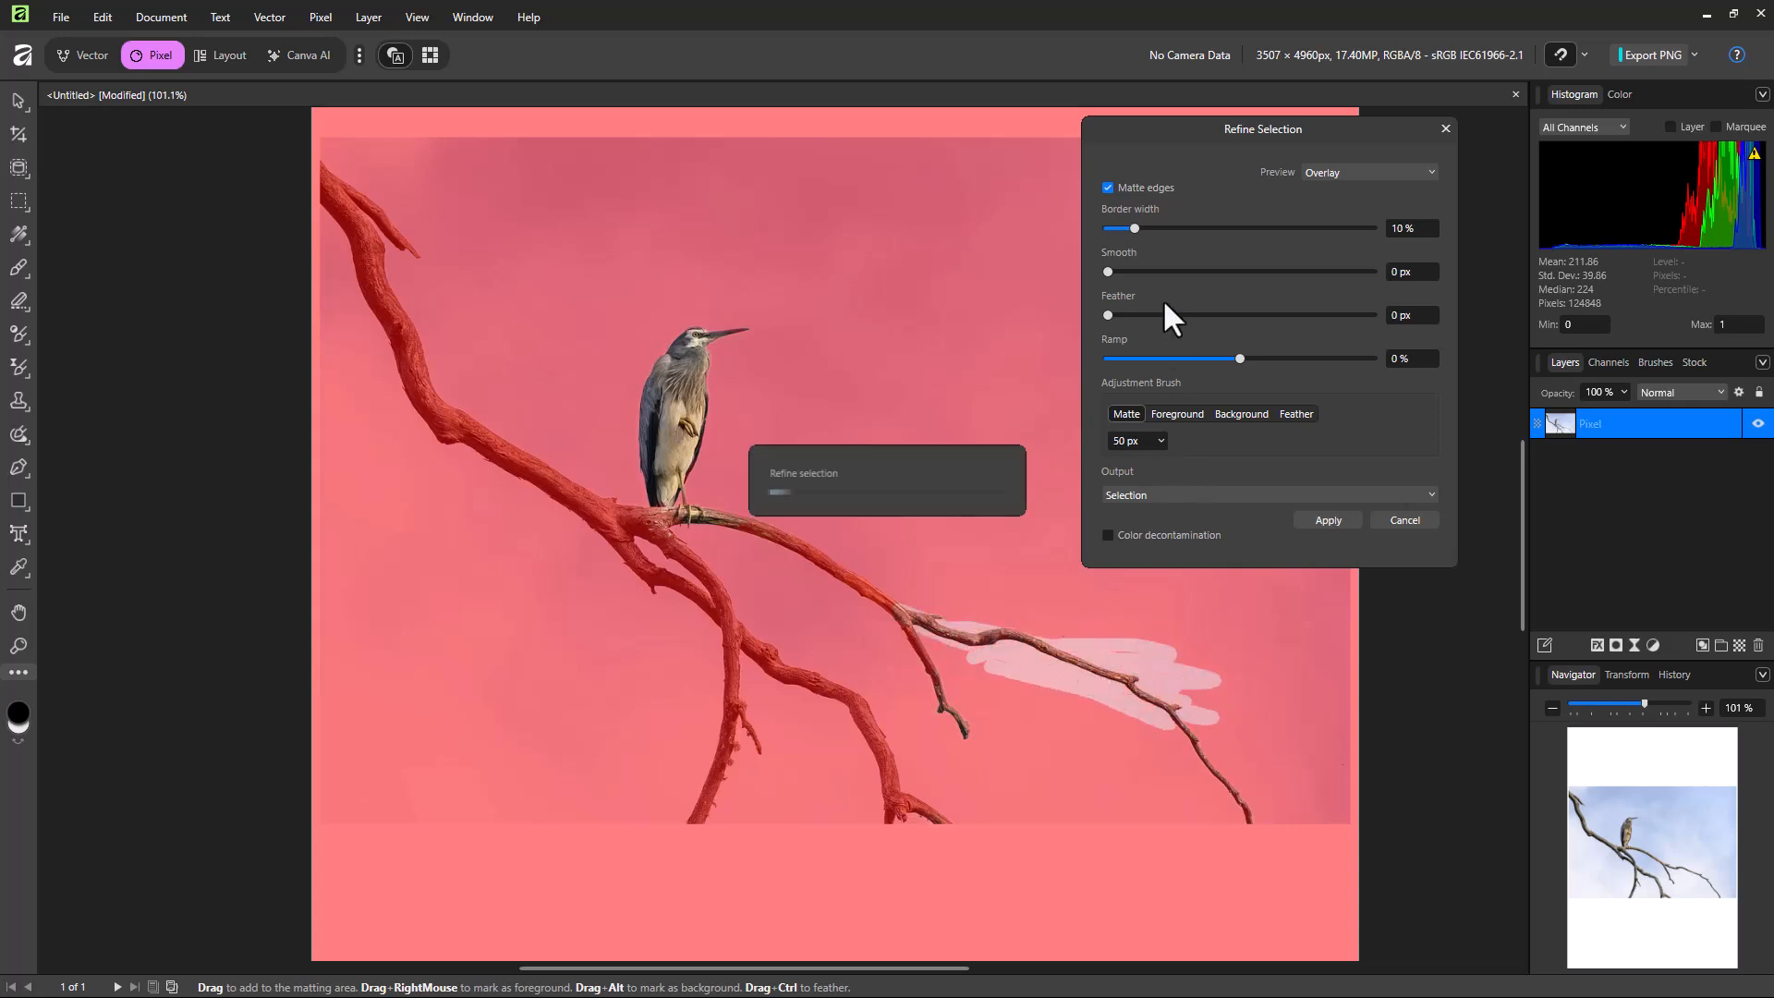
left_click_drag(1135, 229, 1176, 229)
mouse_move(980, 610)
left_mouse_down()
mouse_move(891, 674)
mouse_move(1100, 651)
mouse_move(1118, 702)
left_mouse_up()
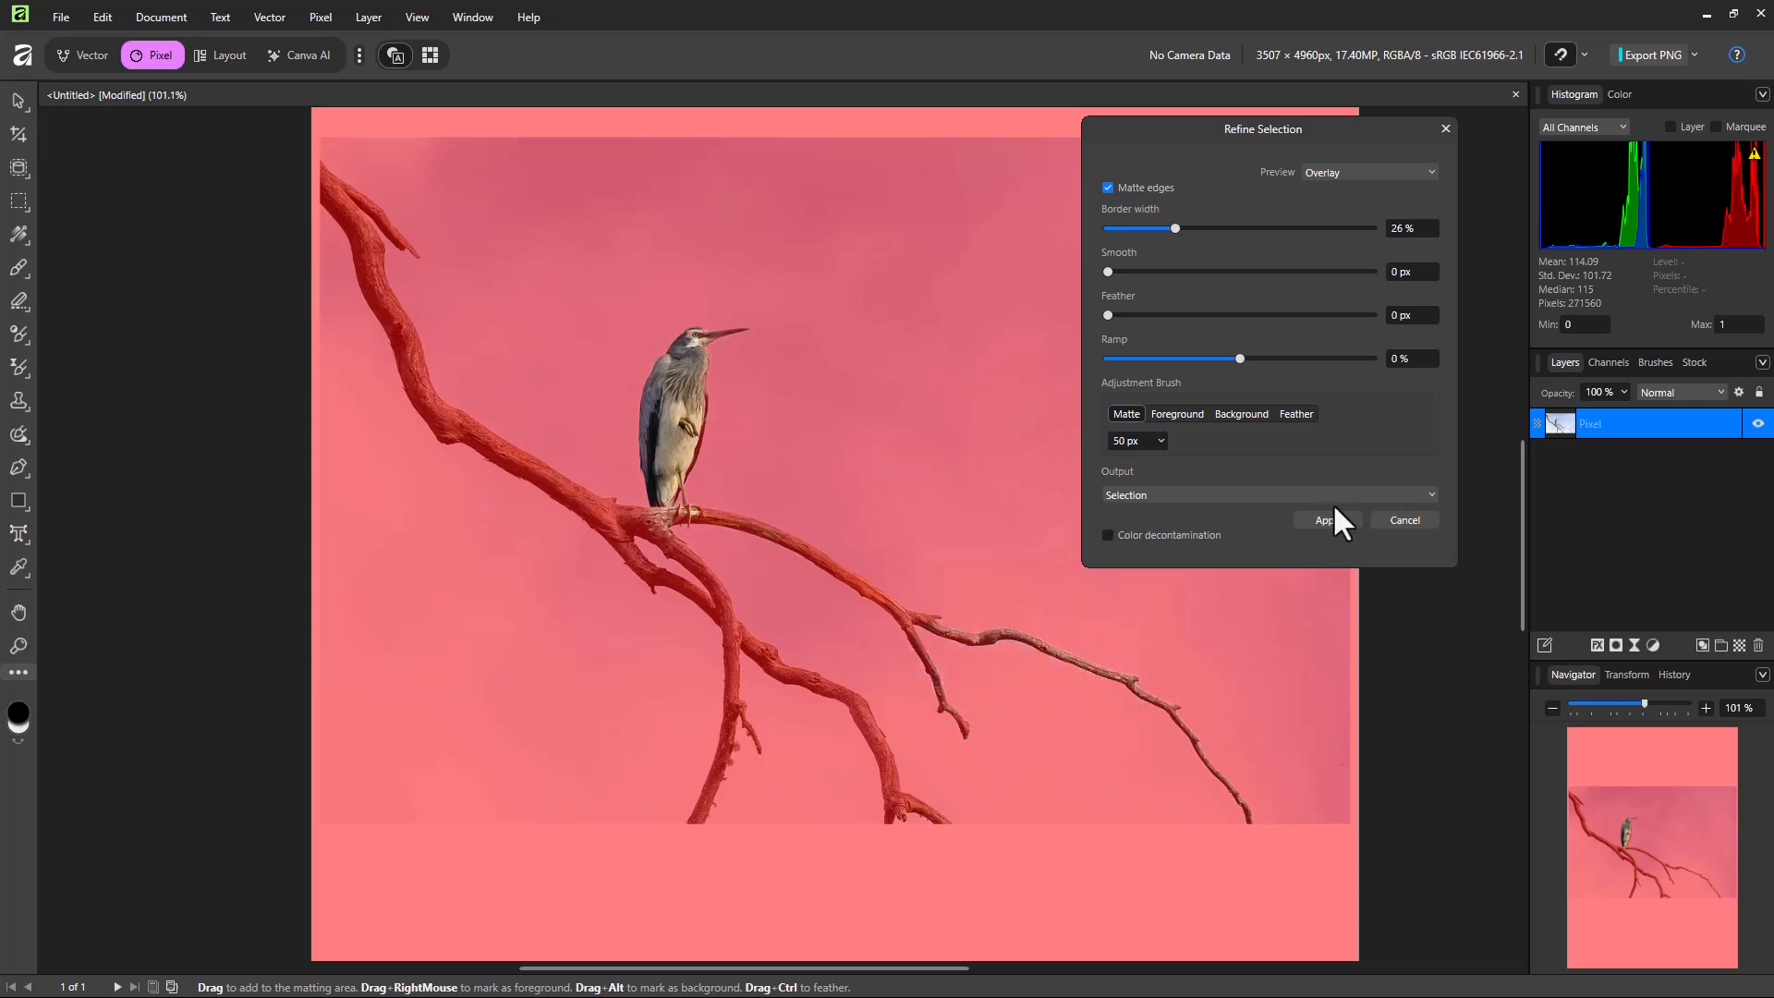
Set the refinement output to Mask and apply it to the heron layer
left_click(1228, 495)
left_click(1182, 536)
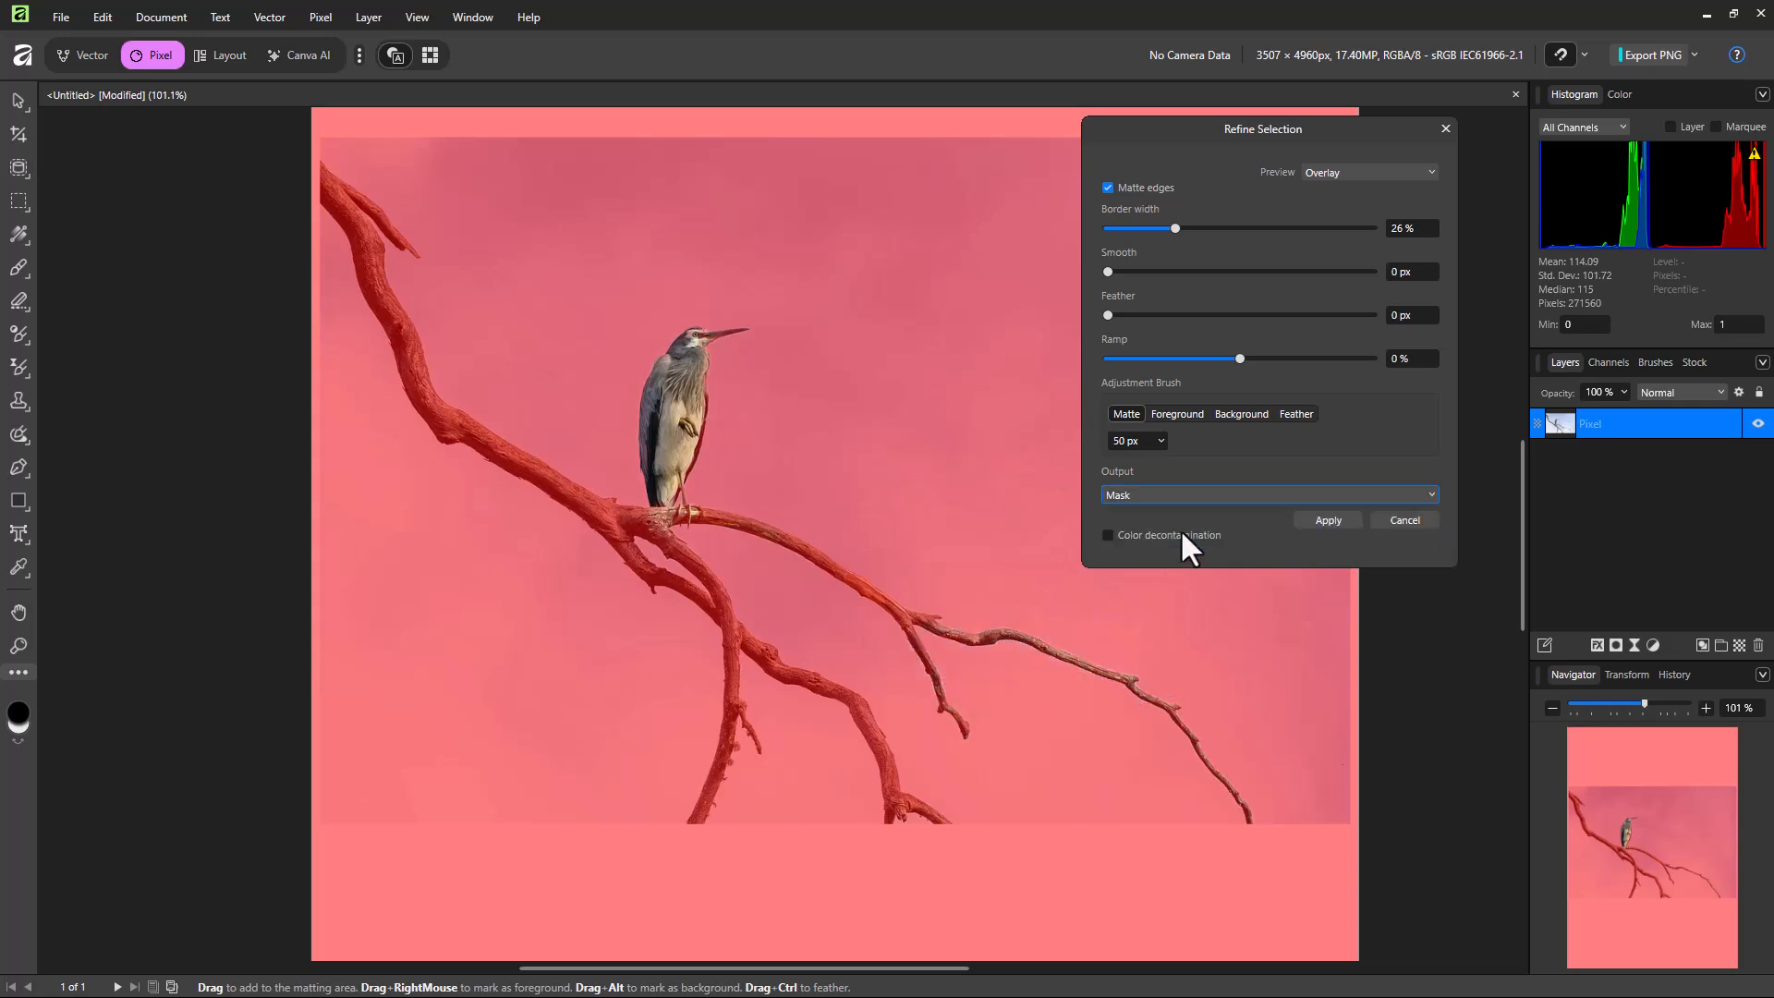
left_click(1213, 498)
left_click(1140, 527)
left_click(1157, 496)
left_click(1214, 534)
left_click(1328, 520)
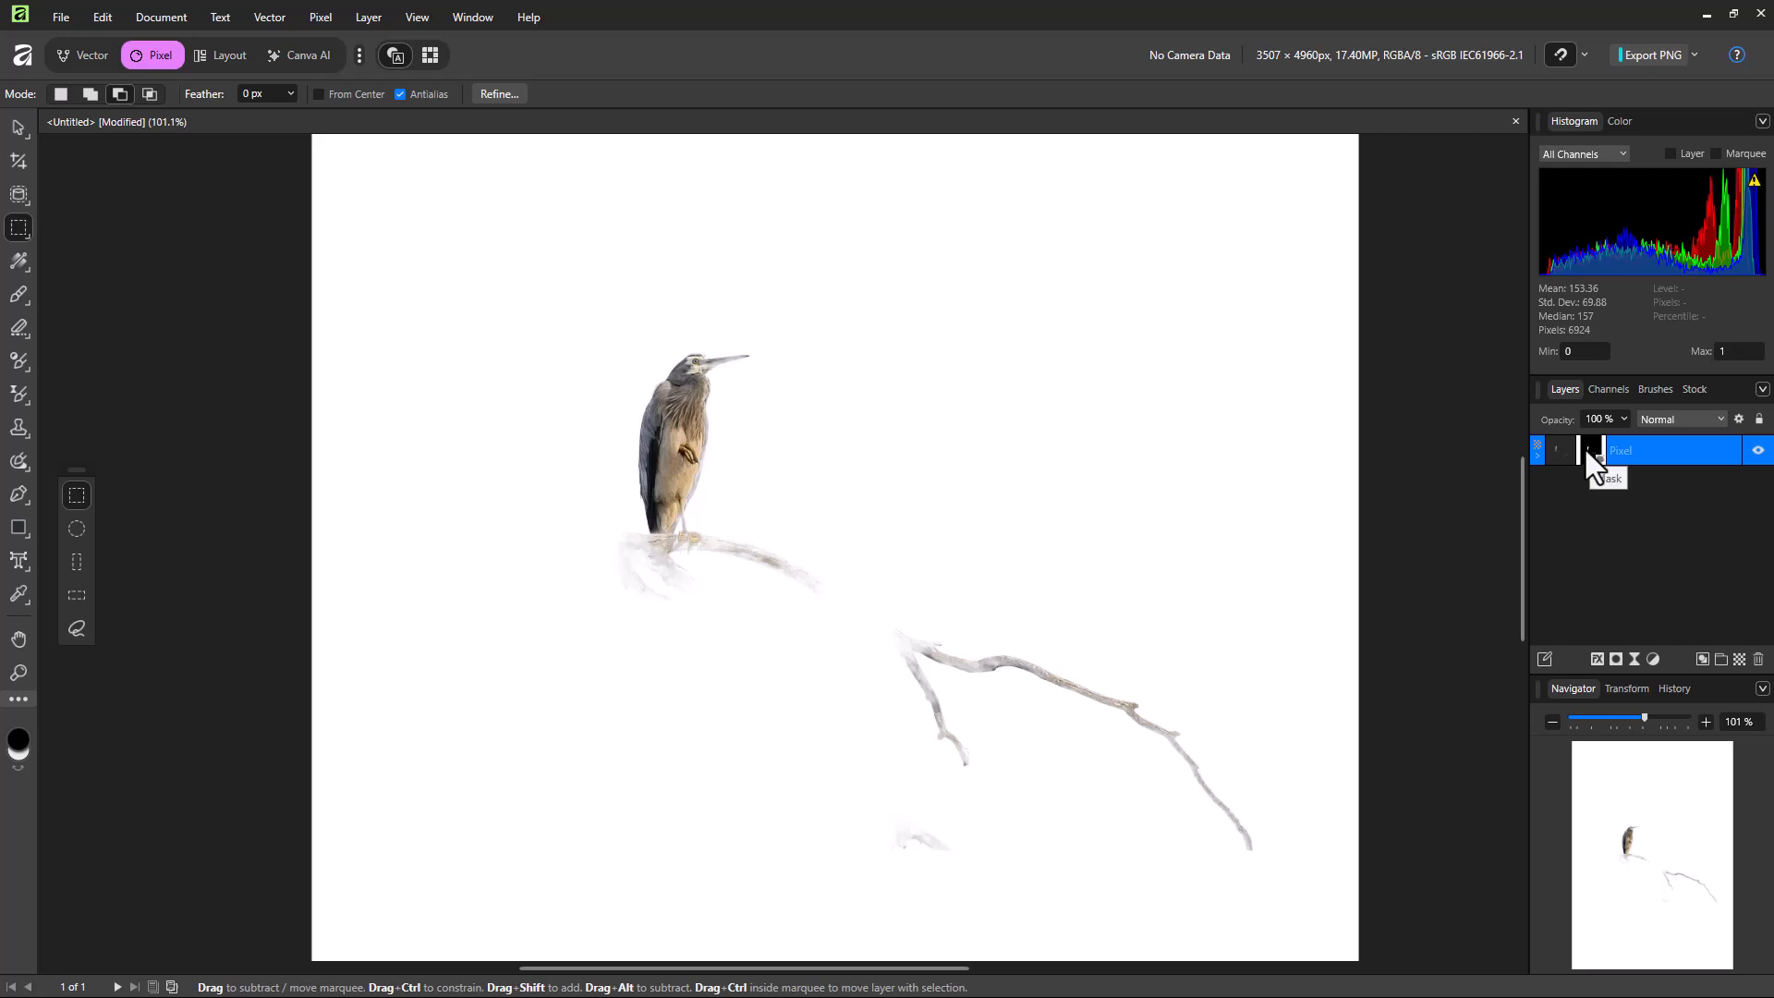
Paint on the layer's mask with the 64 px brush to hide the leftover branches around the heron
left_click(1586, 447)
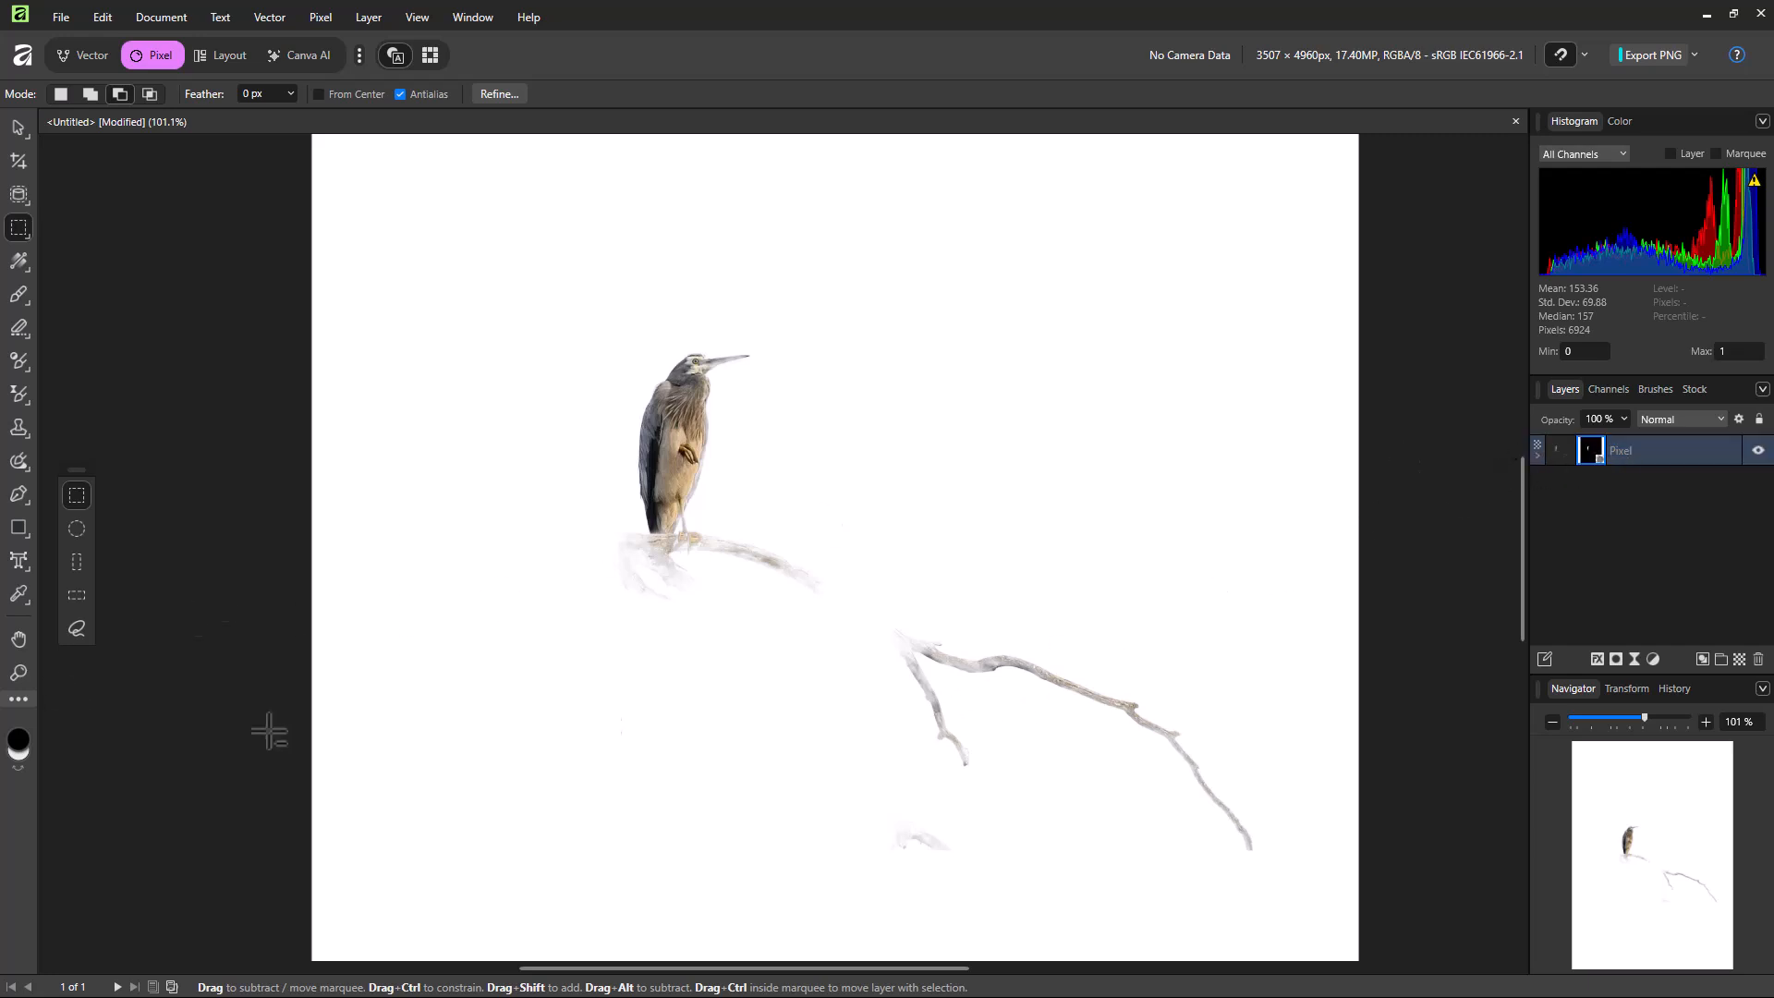
left_click(18, 294)
mouse_move(820, 622)
left_mouse_down()
mouse_move(862, 657)
mouse_move(1208, 733)
mouse_move(971, 762)
mouse_move(1227, 841)
mouse_move(1265, 873)
mouse_move(1188, 789)
mouse_move(1252, 811)
mouse_move(1200, 763)
mouse_move(1246, 846)
mouse_move(1238, 806)
mouse_move(870, 725)
mouse_move(982, 764)
mouse_move(772, 560)
mouse_move(629, 532)
mouse_move(721, 546)
left_mouse_up()
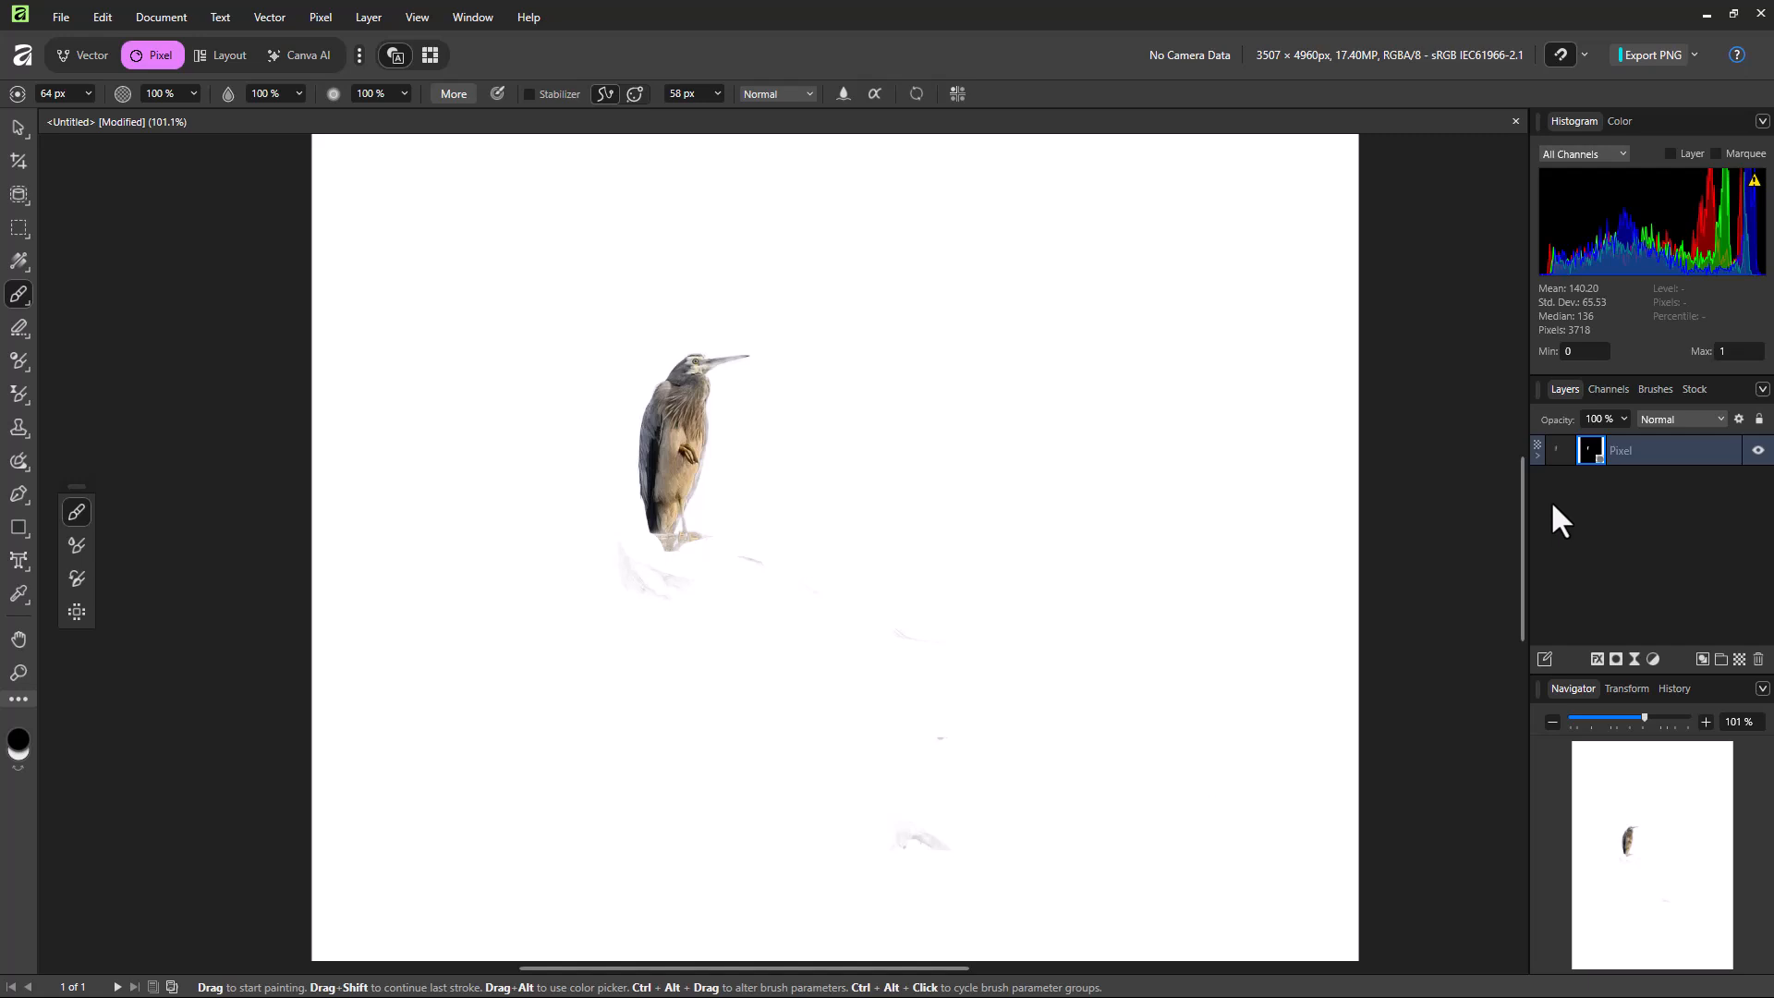
scroll(697, 416, "up", 5)
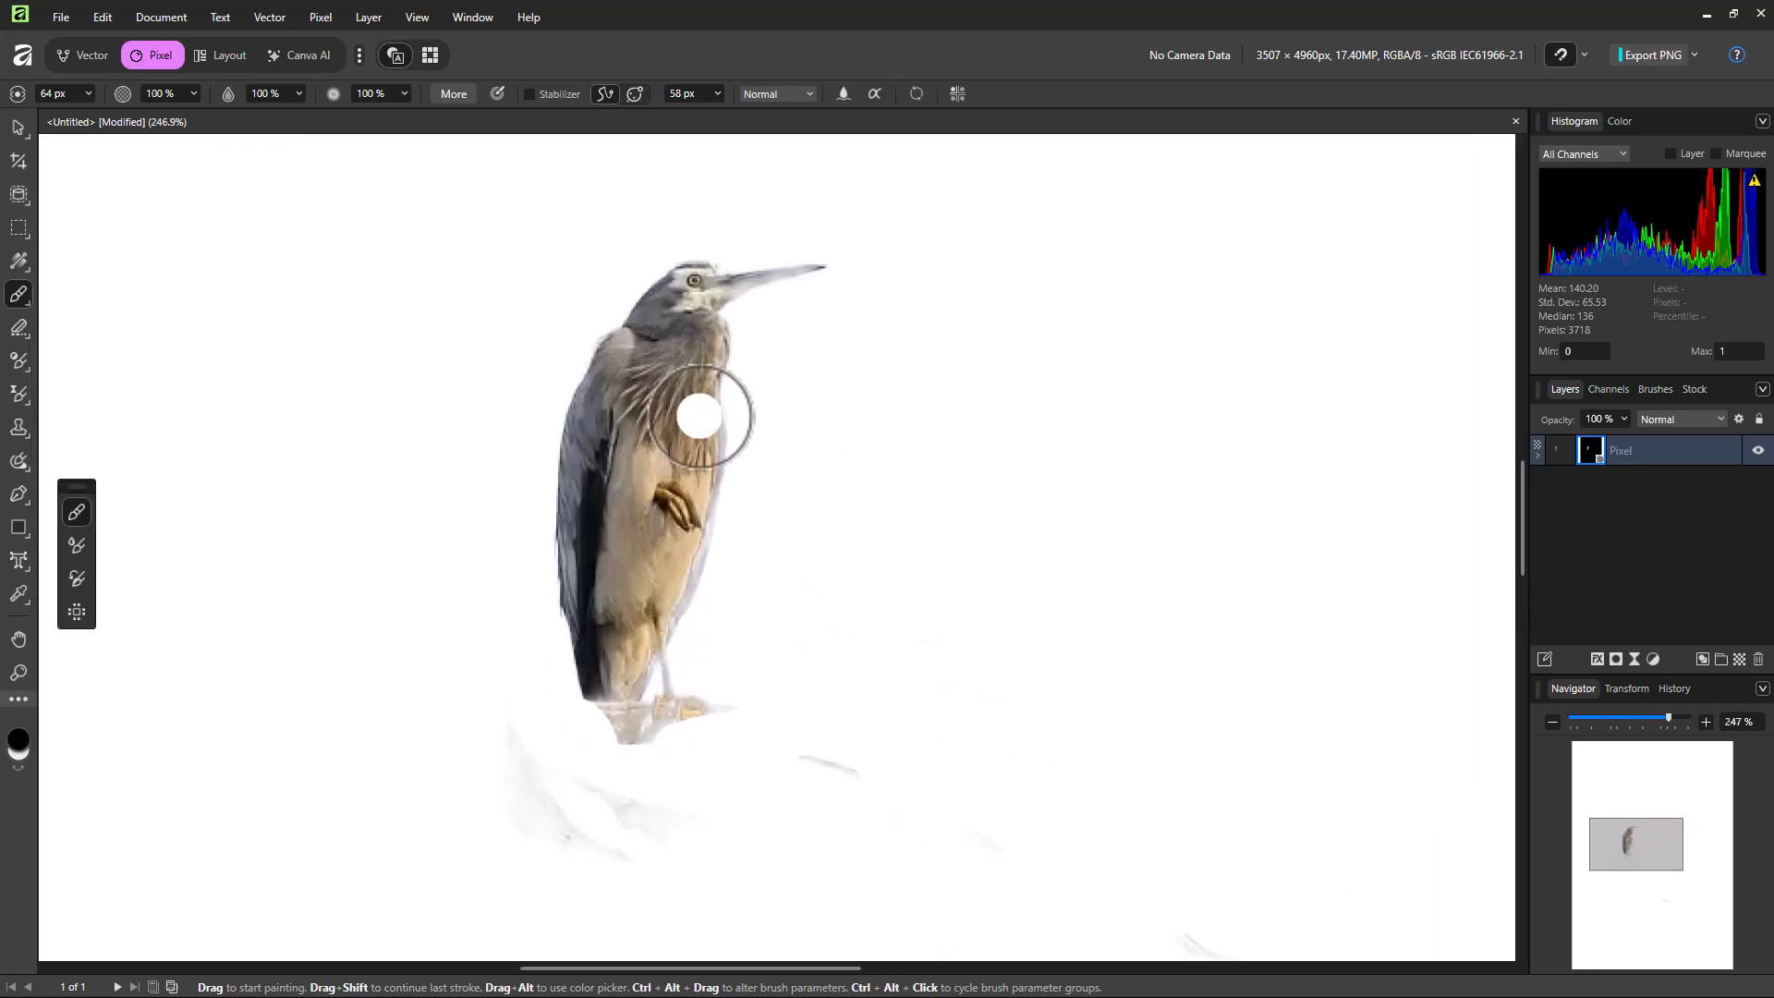